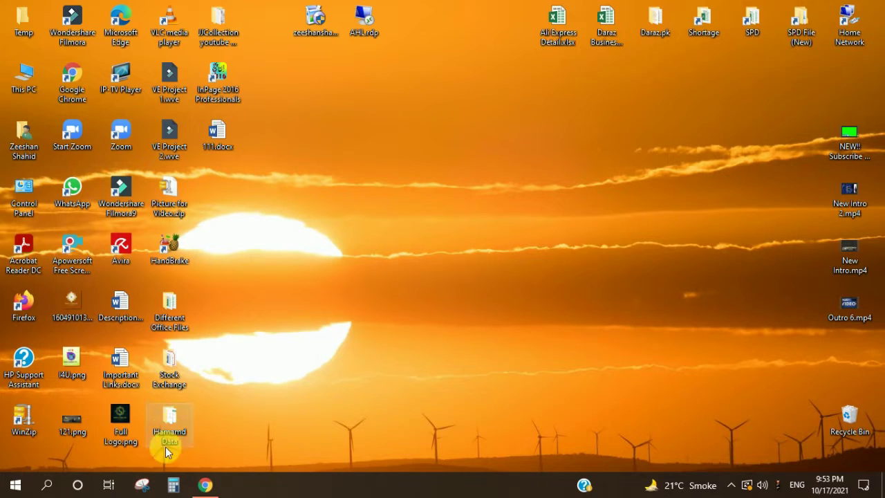
Switch to Daraz Seller Center in Google Chrome and open the Manage Orders page
{"action": "left_click", "coordinate": [197, 477]}
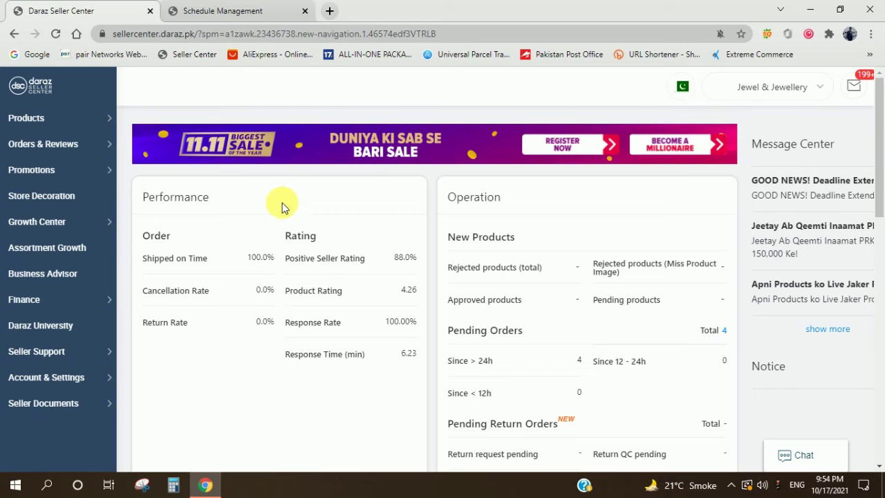
{"action": "mouse_move", "coordinate": [397, 291]}
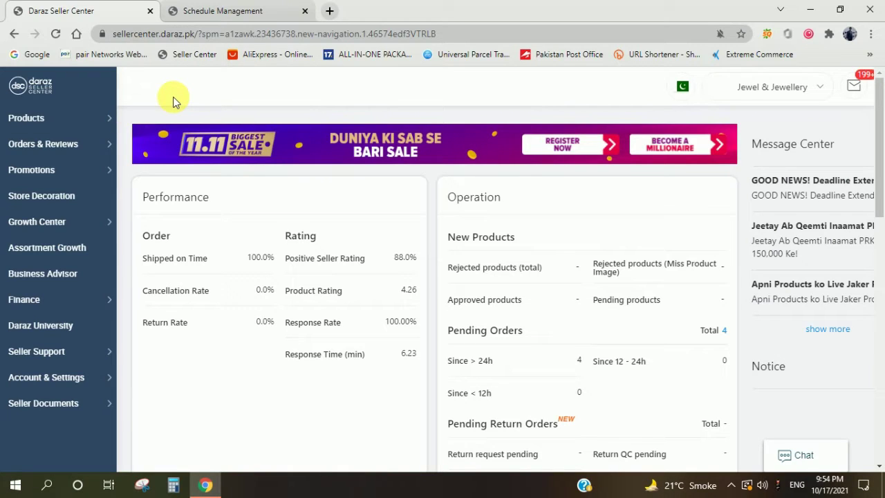
{"action": "mouse_move", "coordinate": [60, 145]}
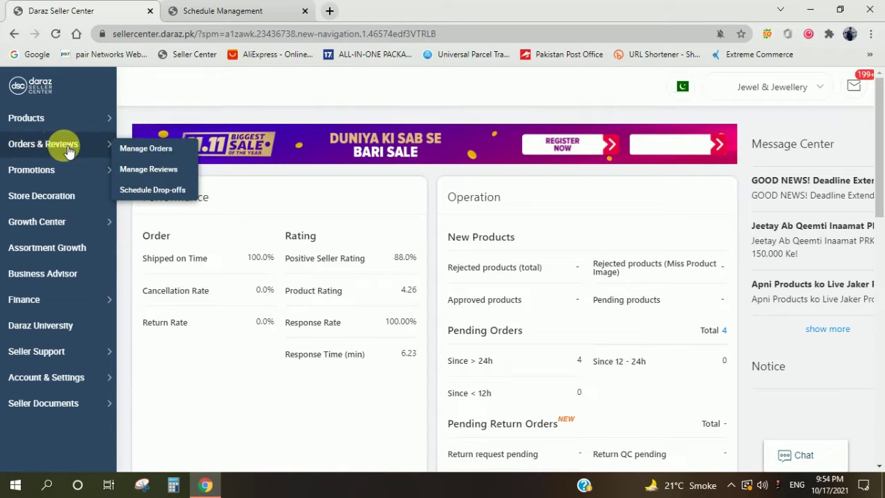
{"action": "left_click", "coordinate": [153, 152]}
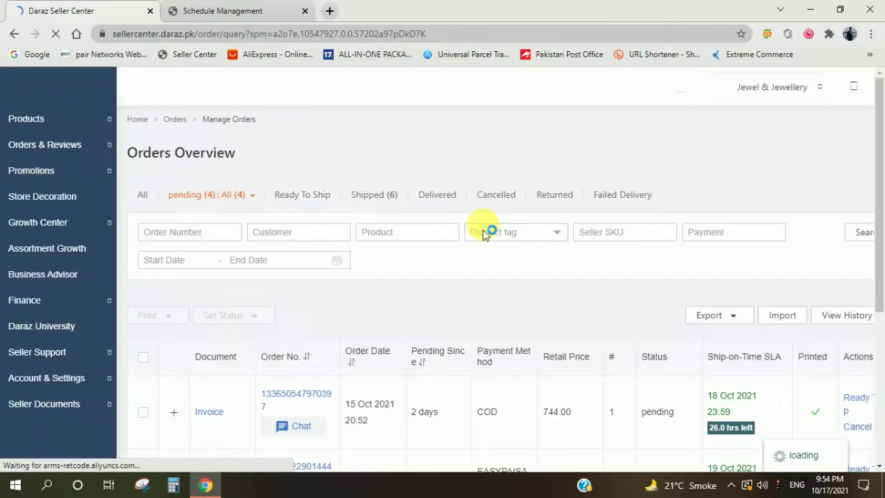
Look through the pending orders list, including order dates, payment methods and ship-on-time deadlines
{"action": "scroll", "coordinate": [450, 263], "scroll_direction": "down", "scroll_amount": 2}
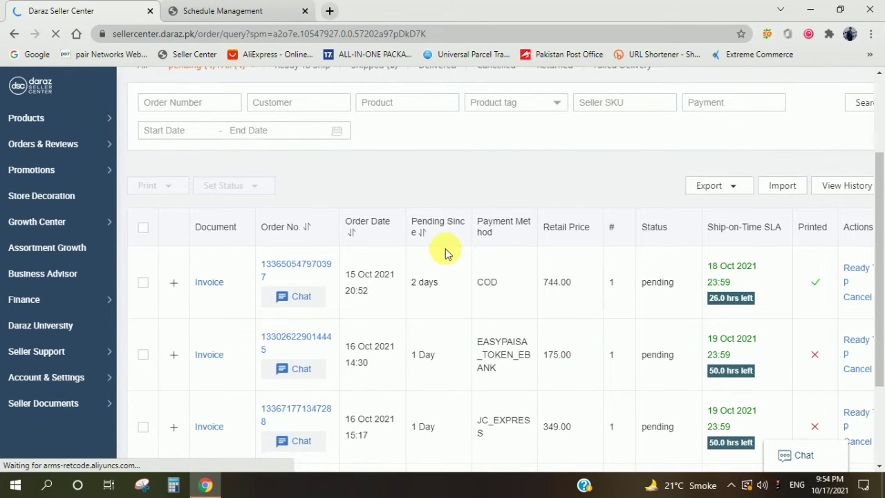
{"action": "scroll", "coordinate": [691, 276], "scroll_direction": "down", "scroll_amount": 2}
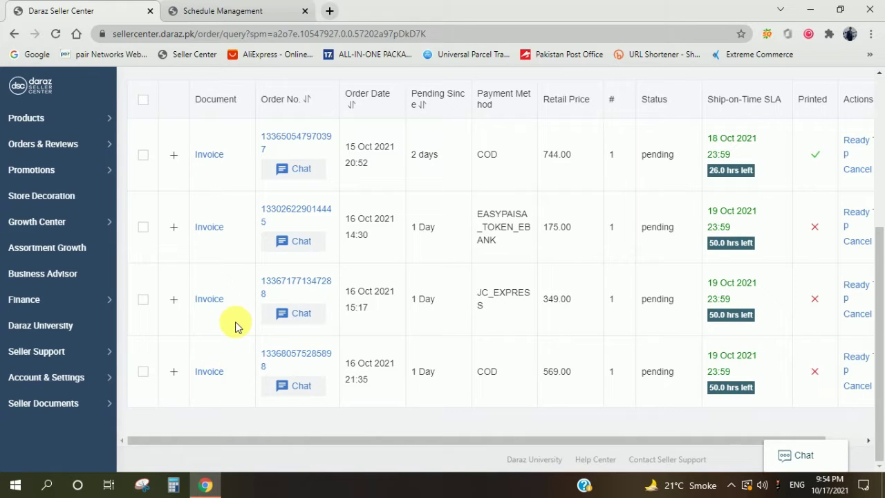
{"action": "scroll", "coordinate": [220, 329], "scroll_direction": "up", "scroll_amount": 1}
{"action": "scroll", "coordinate": [219, 329], "scroll_direction": "up", "scroll_amount": 2}
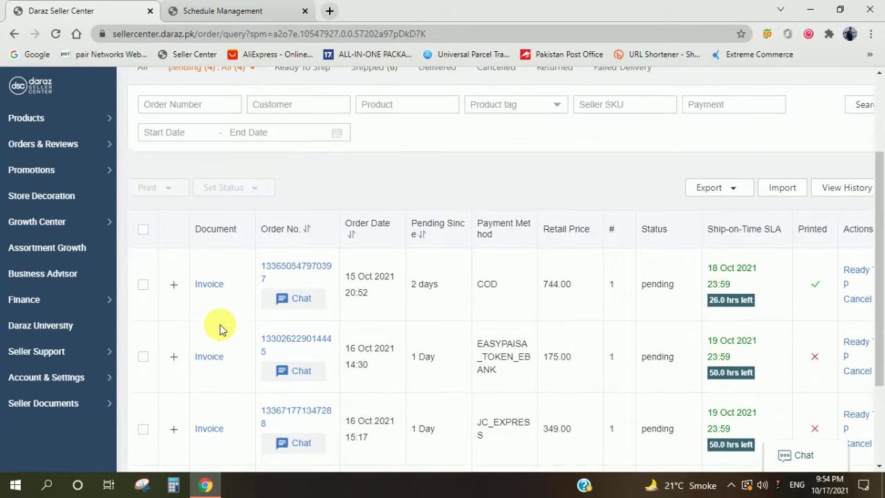
{"action": "scroll", "coordinate": [237, 267], "scroll_direction": "up", "scroll_amount": 1}
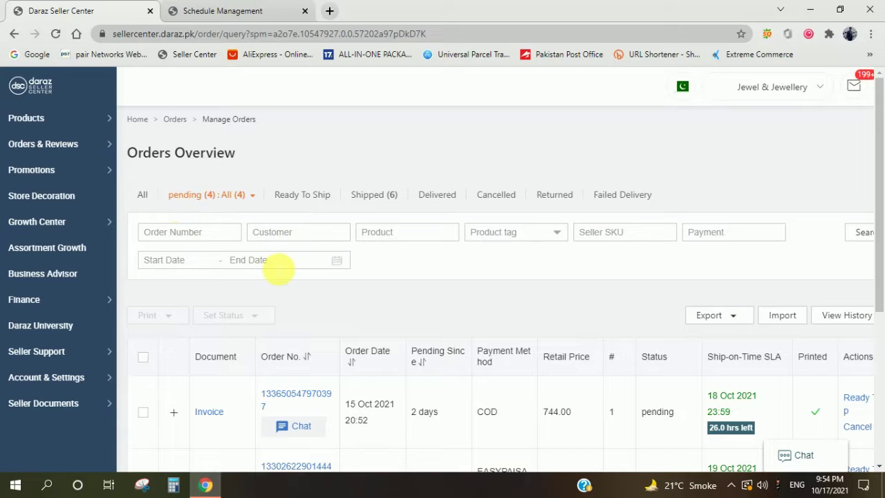
{"action": "scroll", "coordinate": [273, 268], "scroll_direction": "down", "scroll_amount": 2}
{"action": "scroll", "coordinate": [191, 281], "scroll_direction": "down", "scroll_amount": 1}
{"action": "scroll", "coordinate": [194, 278], "scroll_direction": "up", "scroll_amount": 3}
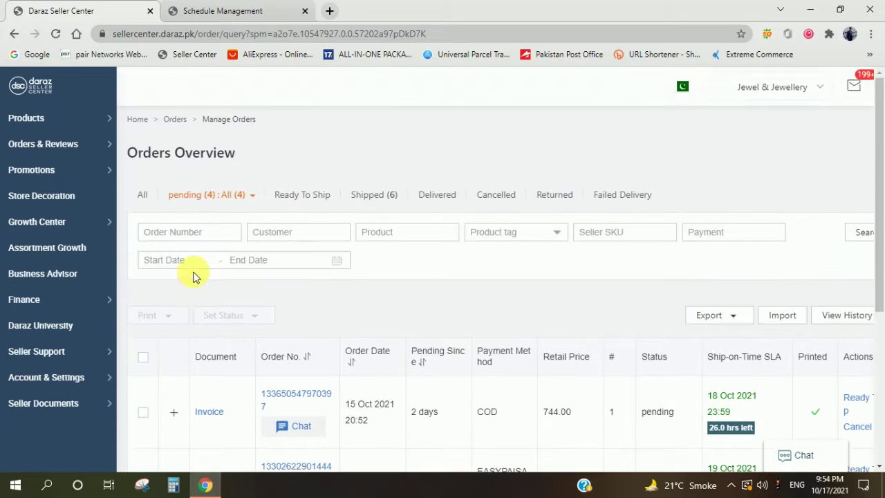
{"action": "mouse_move", "coordinate": [220, 204]}
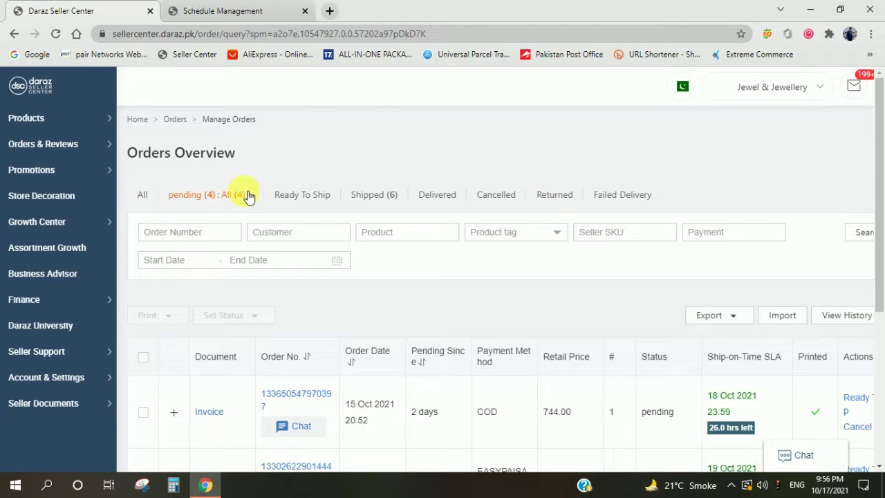
Check the Ready To Ship orders and look through the list of Shipped orders
{"action": "left_click", "coordinate": [315, 198]}
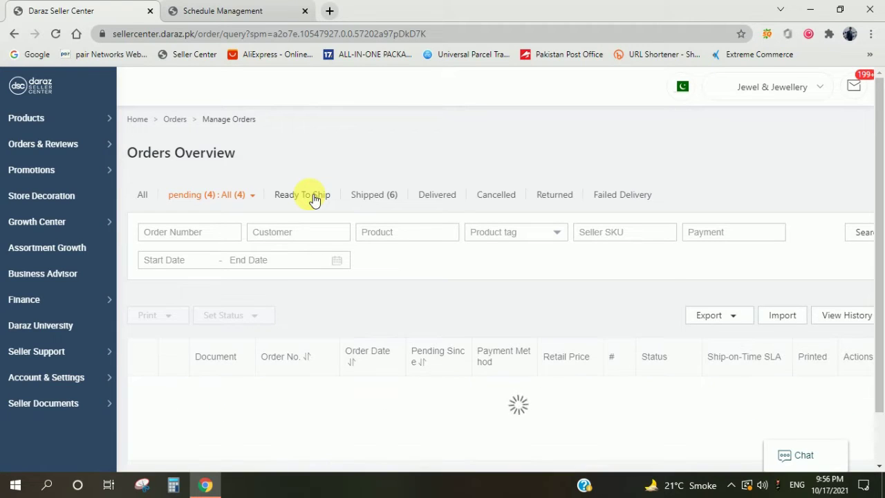
{"action": "scroll", "coordinate": [320, 201], "scroll_direction": "down", "scroll_amount": 1}
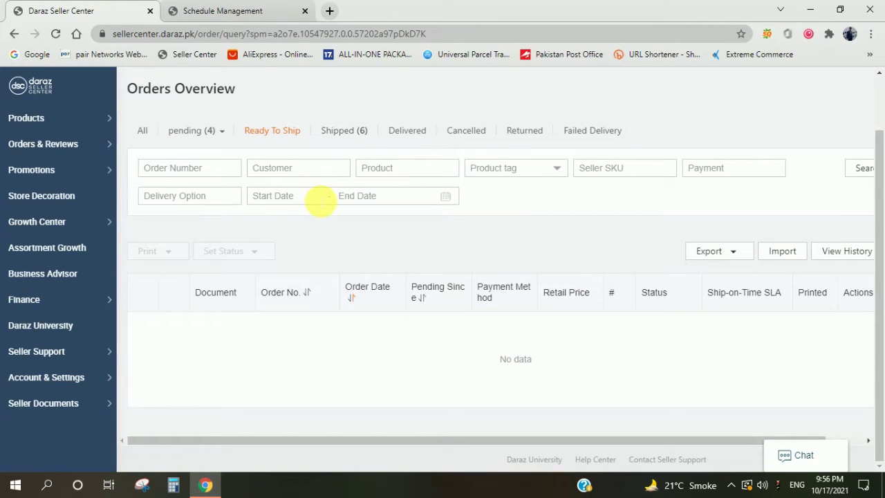
{"action": "left_click", "coordinate": [365, 131]}
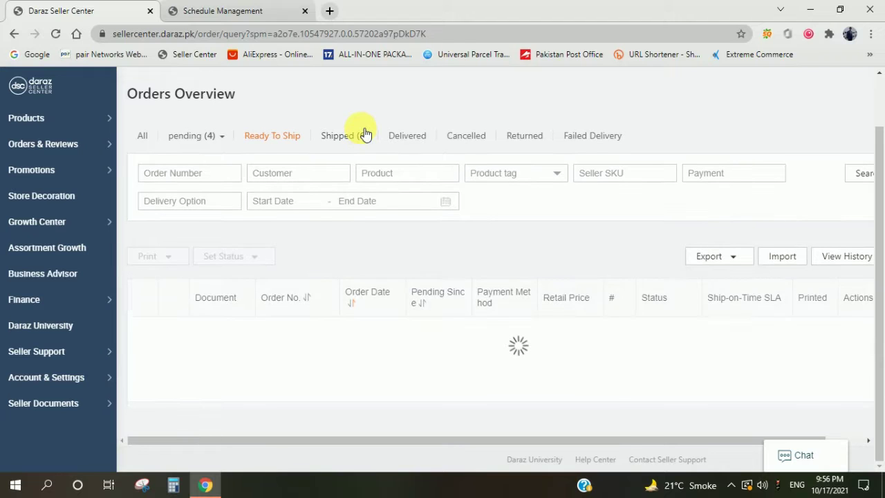
{"action": "scroll", "coordinate": [370, 146], "scroll_direction": "down", "scroll_amount": 3}
{"action": "scroll", "coordinate": [372, 156], "scroll_direction": "down", "scroll_amount": 2}
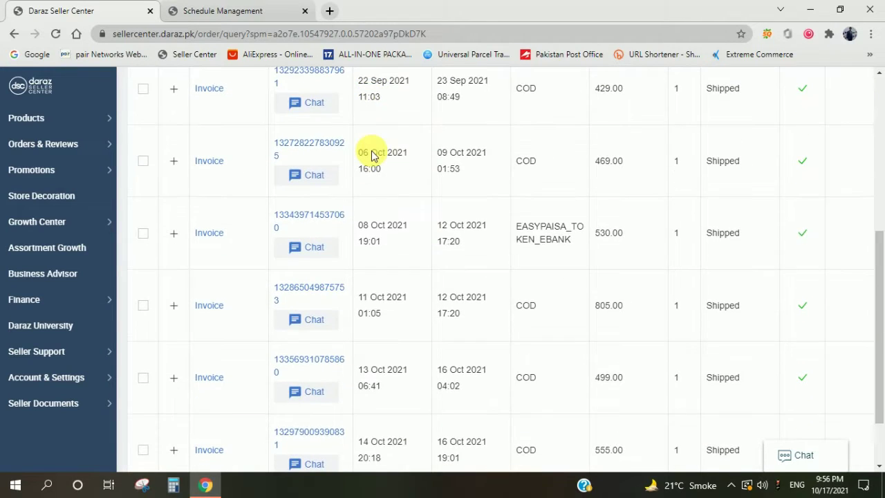
{"action": "scroll", "coordinate": [373, 155], "scroll_direction": "up", "scroll_amount": 1}
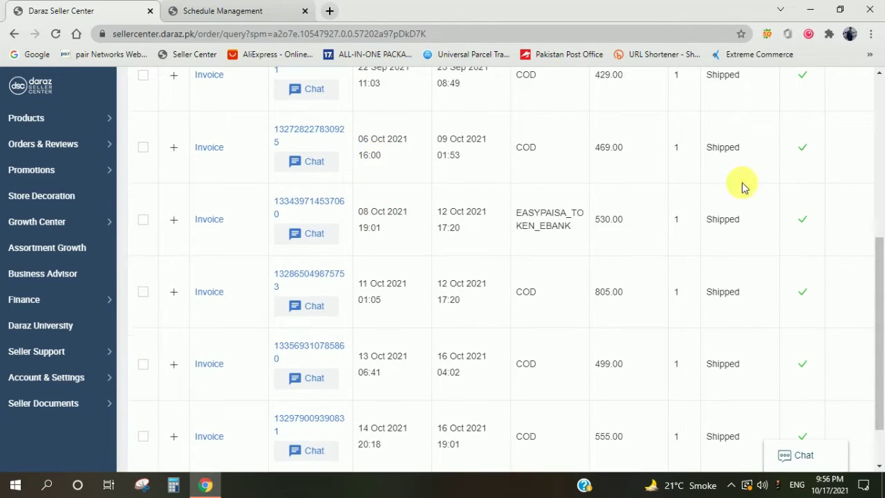
{"action": "scroll", "coordinate": [518, 260], "scroll_direction": "up", "scroll_amount": 3}
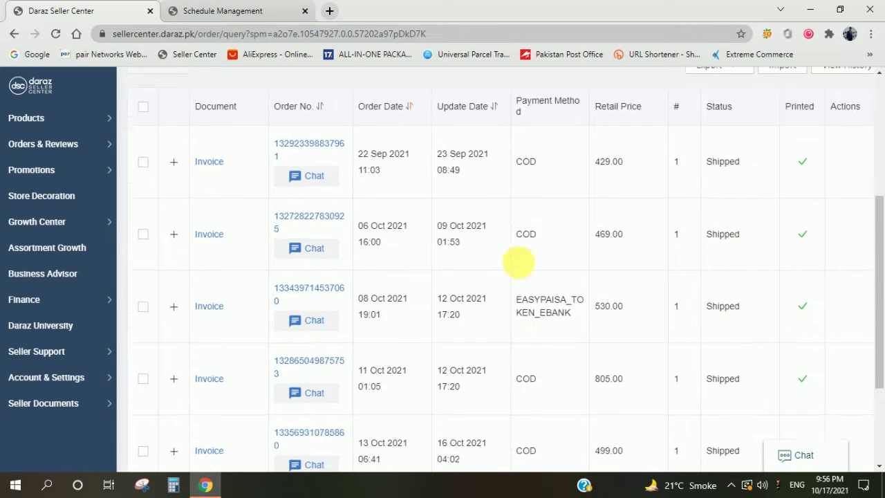
{"action": "scroll", "coordinate": [422, 205], "scroll_direction": "up", "scroll_amount": 2}
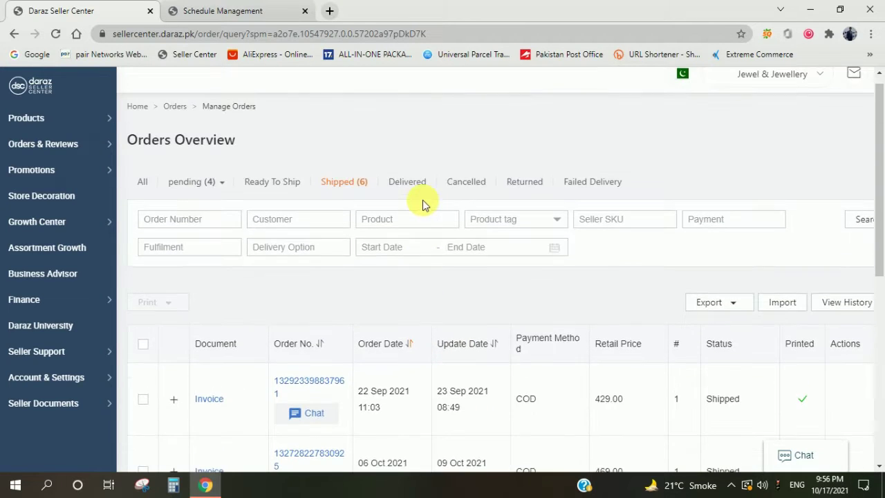
Look through the Delivered orders and view the Cancelled orders
{"action": "left_click", "coordinate": [409, 183]}
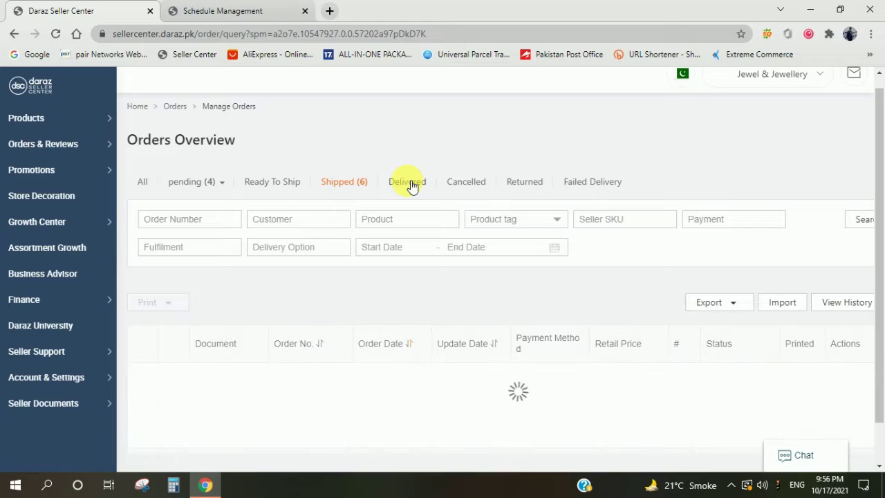
{"action": "scroll", "coordinate": [456, 185], "scroll_direction": "down", "scroll_amount": 4}
{"action": "scroll", "coordinate": [457, 186], "scroll_direction": "down", "scroll_amount": 3}
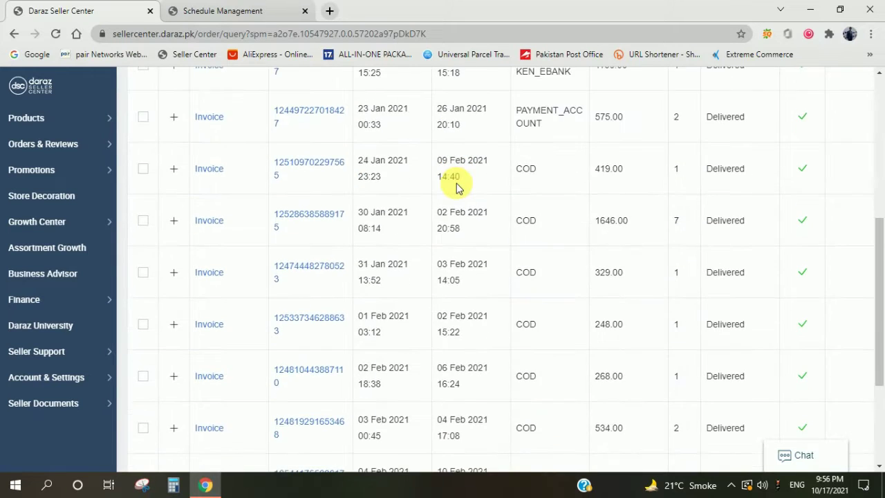
{"action": "scroll", "coordinate": [456, 187], "scroll_direction": "up", "scroll_amount": 4}
{"action": "scroll", "coordinate": [456, 186], "scroll_direction": "up", "scroll_amount": 4}
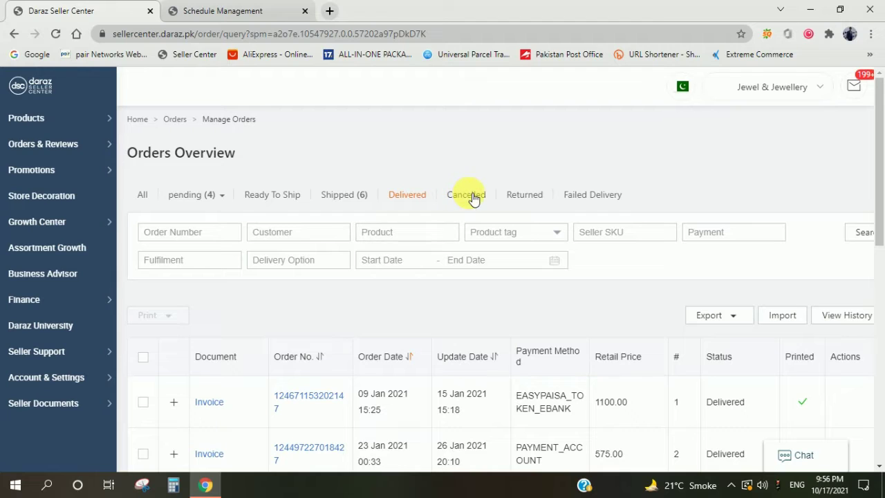
{"action": "left_click", "coordinate": [474, 197]}
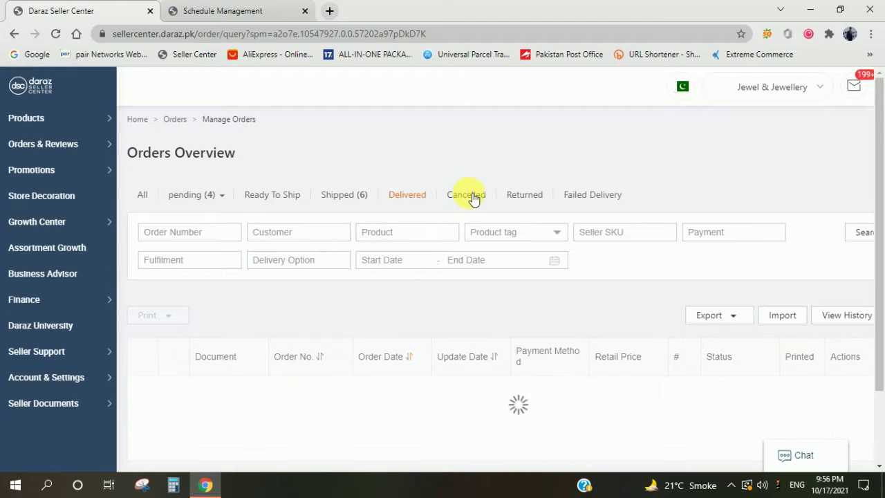
{"action": "scroll", "coordinate": [470, 196], "scroll_direction": "down", "scroll_amount": 2}
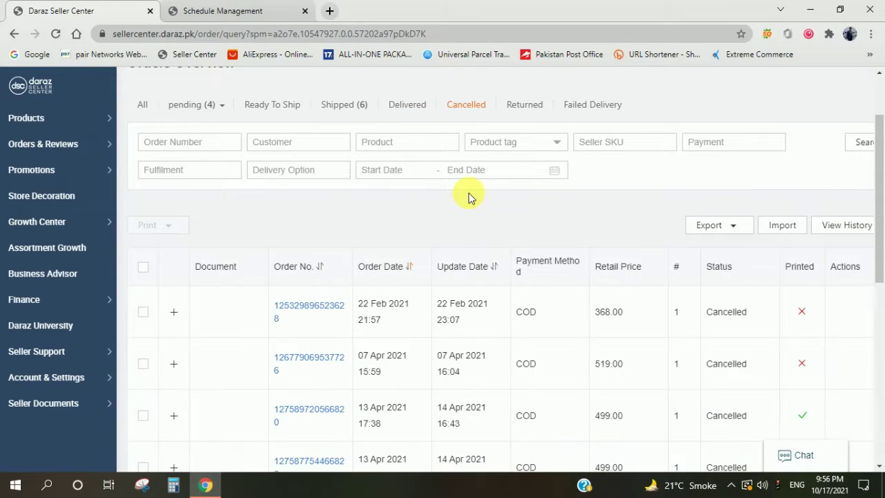
Look through the Returned orders and the Failed Delivery orders
{"action": "left_click", "coordinate": [527, 108]}
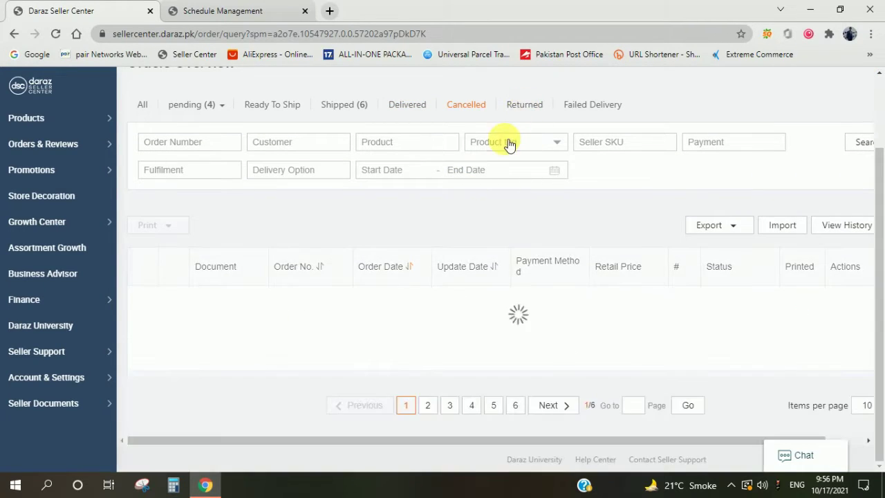
{"action": "scroll", "coordinate": [509, 143], "scroll_direction": "down", "scroll_amount": 1}
{"action": "scroll", "coordinate": [508, 143], "scroll_direction": "down", "scroll_amount": 2}
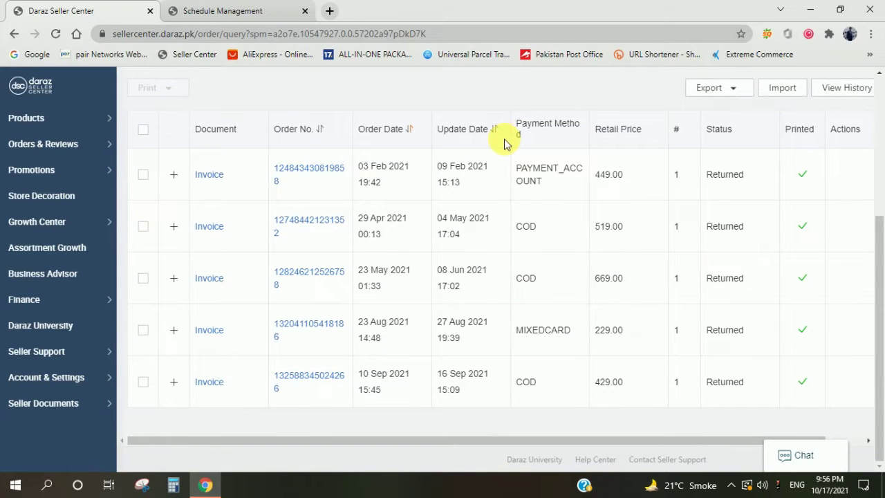
{"action": "scroll", "coordinate": [506, 142], "scroll_direction": "up", "scroll_amount": 4}
{"action": "left_click", "coordinate": [585, 194]}
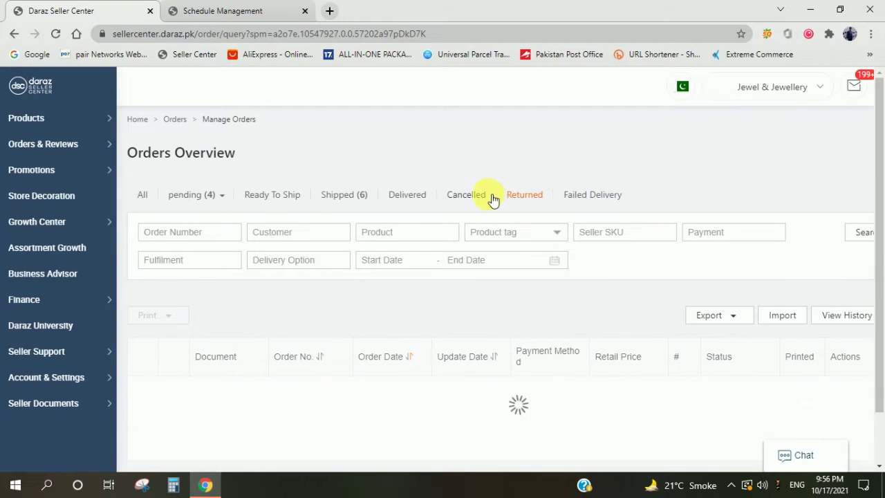
{"action": "scroll", "coordinate": [491, 196], "scroll_direction": "down", "scroll_amount": 1}
{"action": "scroll", "coordinate": [488, 191], "scroll_direction": "down", "scroll_amount": 7}
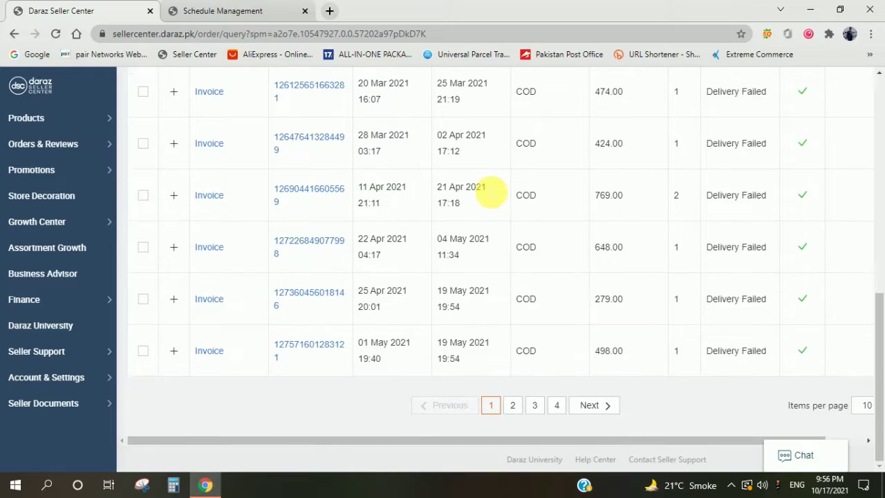
{"action": "scroll", "coordinate": [486, 192], "scroll_direction": "up", "scroll_amount": 6}
{"action": "scroll", "coordinate": [486, 192], "scroll_direction": "up", "scroll_amount": 3}
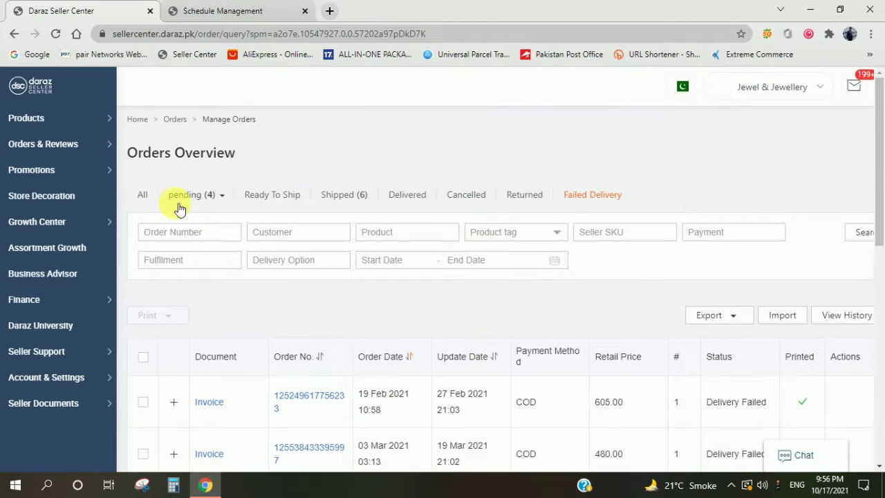
Show all pending orders in the Orders Overview and review the list
{"action": "left_click", "coordinate": [186, 194]}
{"action": "left_click", "coordinate": [196, 216]}
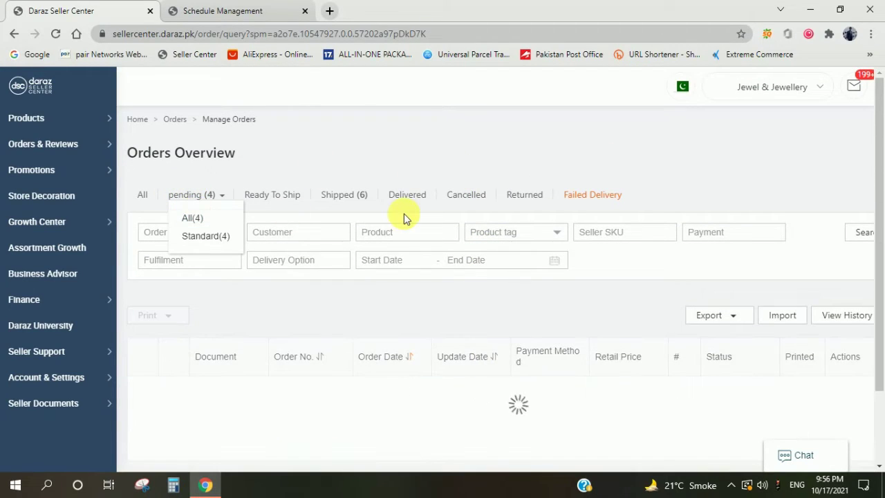
{"action": "scroll", "coordinate": [467, 217], "scroll_direction": "down", "scroll_amount": 2}
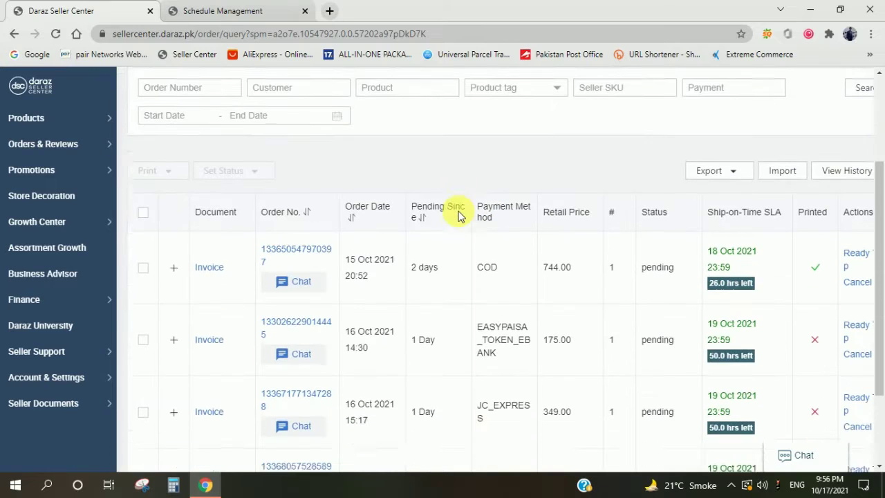
{"action": "scroll", "coordinate": [423, 182], "scroll_direction": "up", "scroll_amount": 1}
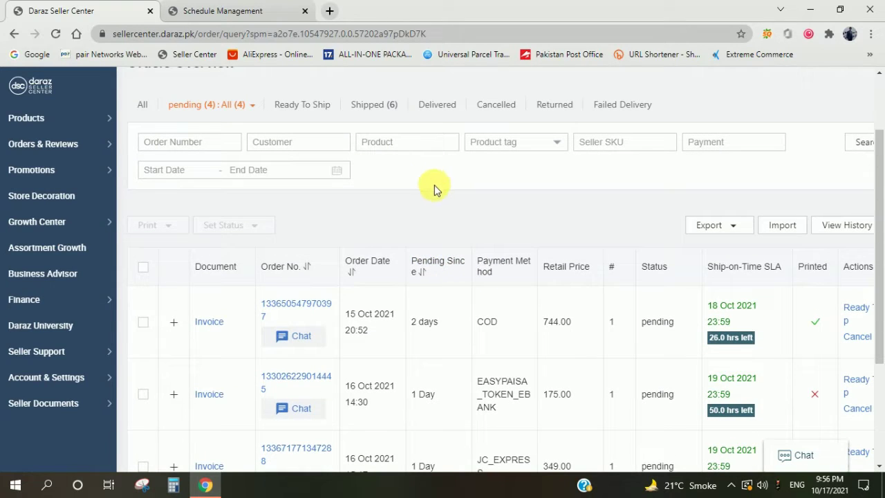
{"action": "scroll", "coordinate": [287, 297], "scroll_direction": "down", "scroll_amount": 1}
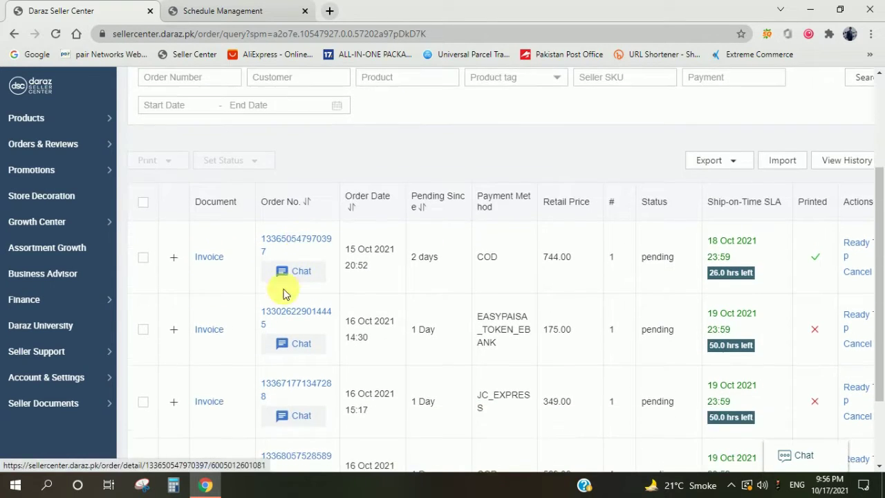
Expand the pending order dated 15 Oct 2021 and examine its recipient, product, shipping information and status
{"action": "left_click", "coordinate": [173, 258]}
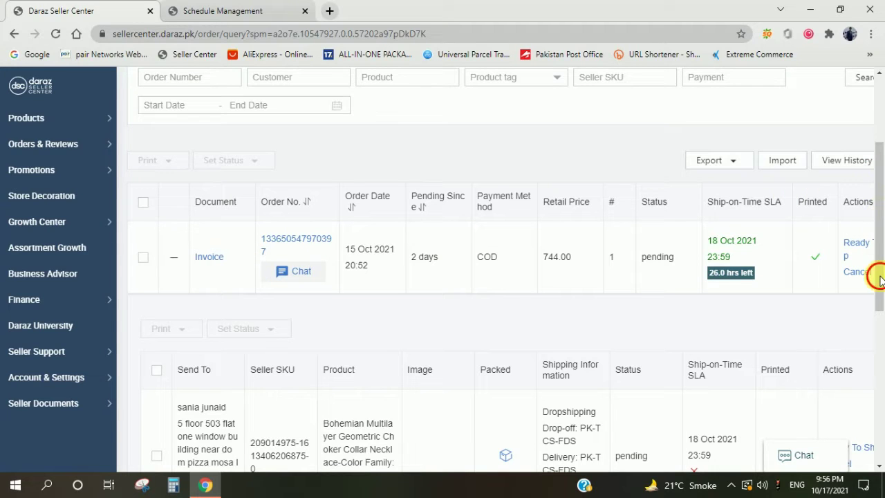
{"action": "scroll", "coordinate": [517, 376], "scroll_direction": "down", "scroll_amount": 5}
{"action": "scroll", "coordinate": [396, 318], "scroll_direction": "up", "scroll_amount": 3}
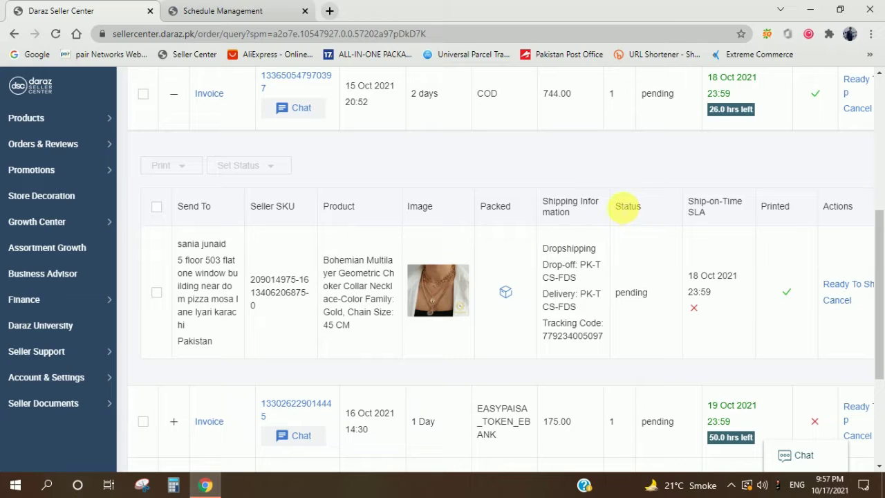
{"action": "double_click", "coordinate": [628, 206]}
{"action": "left_click", "coordinate": [625, 231]}
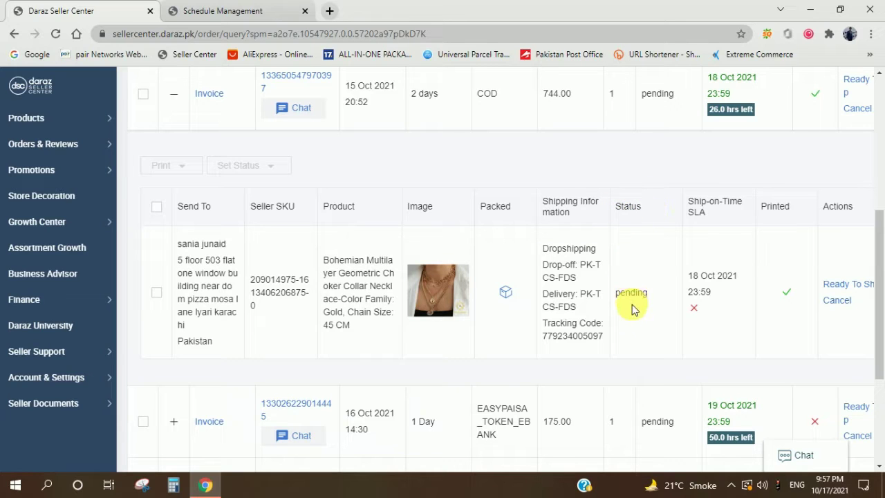
{"action": "scroll", "coordinate": [631, 297], "scroll_direction": "up", "scroll_amount": 3}
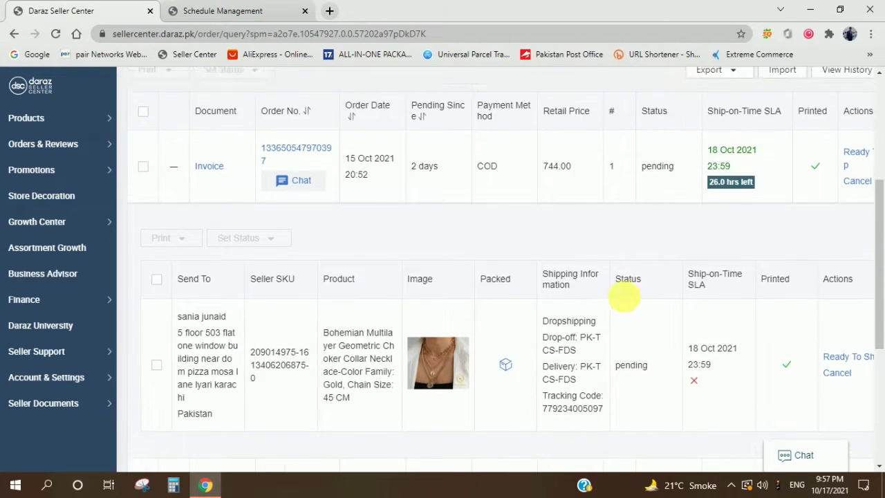
Collapse the details of the pending order dated 15 Oct 2021, select it, and open its shipping label for printing
{"action": "left_click", "coordinate": [174, 289]}
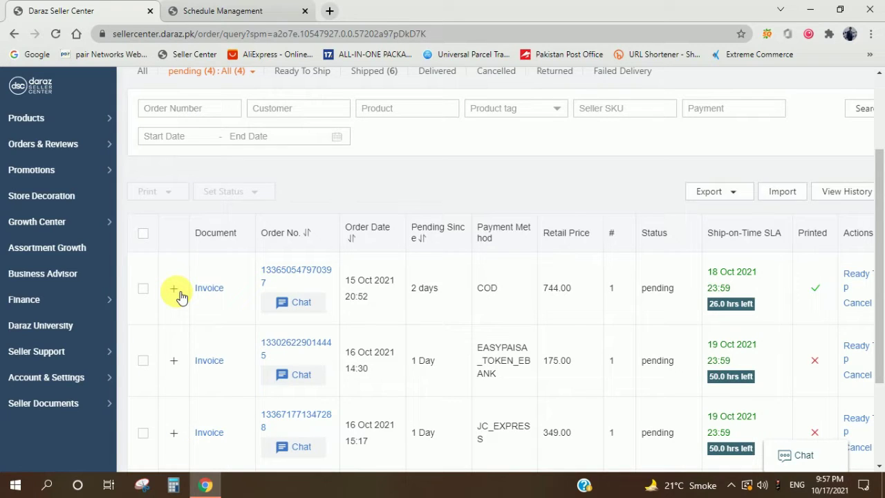
{"action": "left_click", "coordinate": [143, 293]}
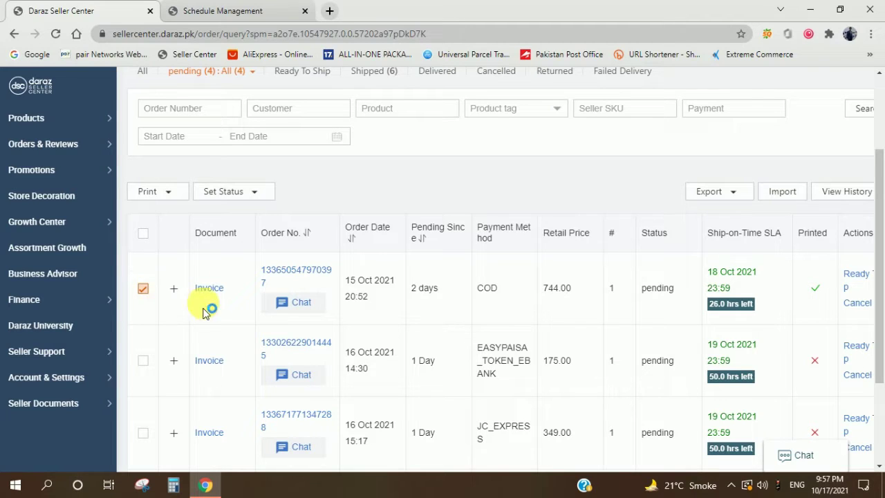
{"action": "left_click", "coordinate": [150, 193]}
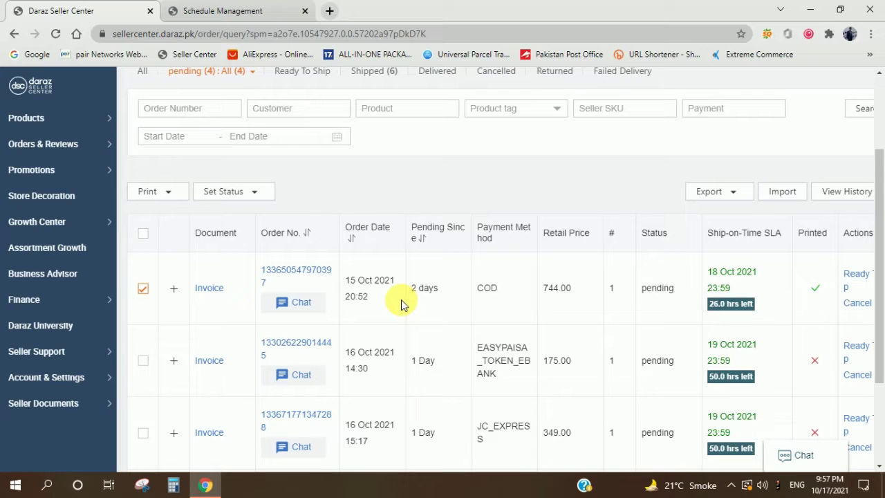
{"action": "left_click", "coordinate": [173, 194]}
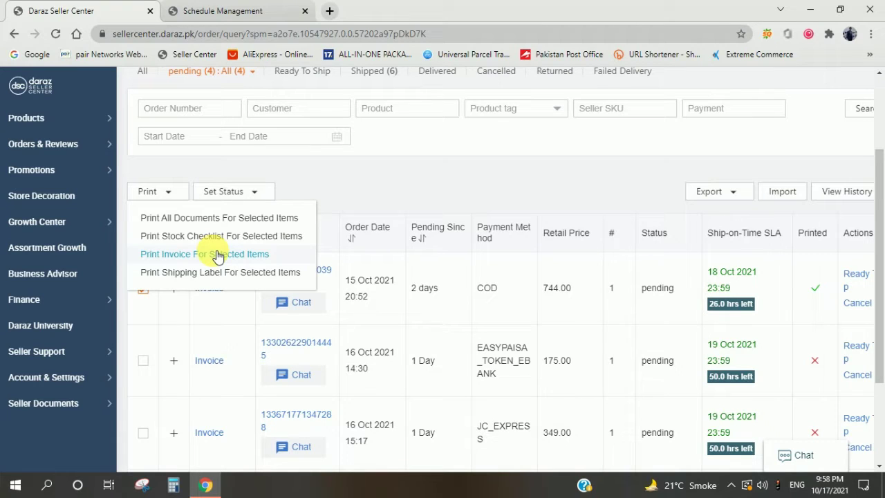
{"action": "left_click", "coordinate": [170, 196]}
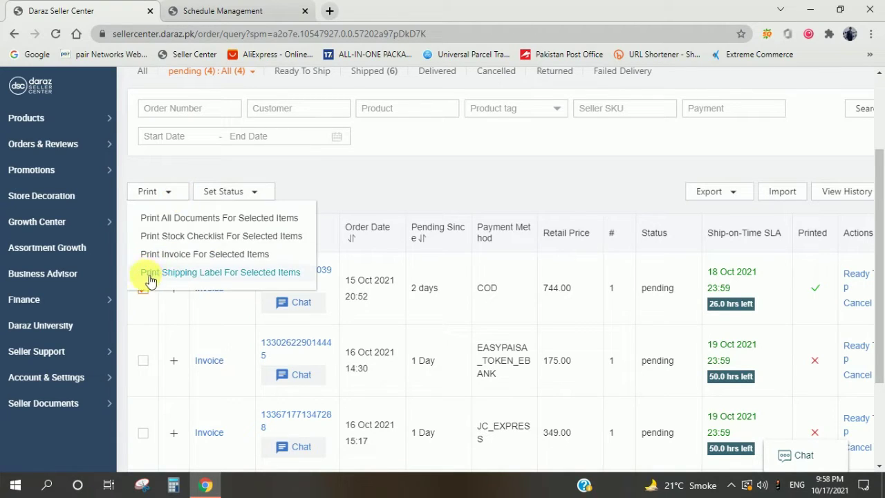
{"action": "left_click", "coordinate": [237, 276]}
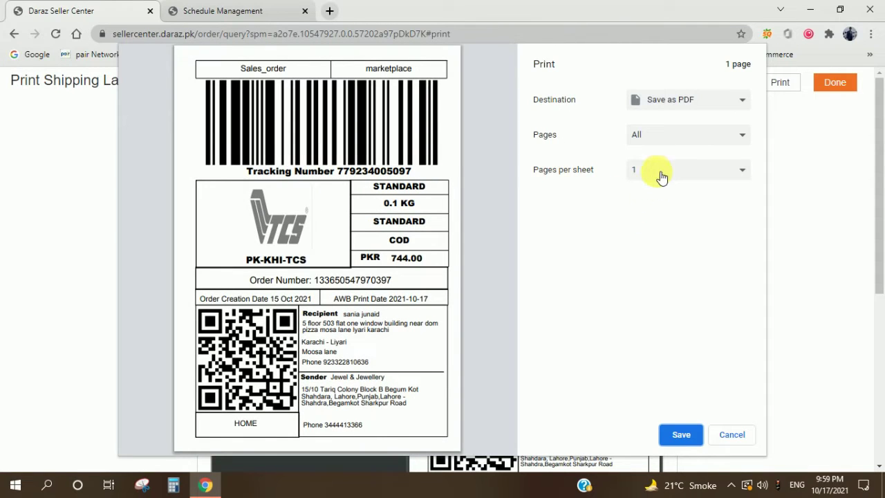
Set the shipping label printout to 4 pages per sheet and start saving it as a PDF
{"action": "left_click", "coordinate": [660, 173]}
{"action": "left_click", "coordinate": [658, 208]}
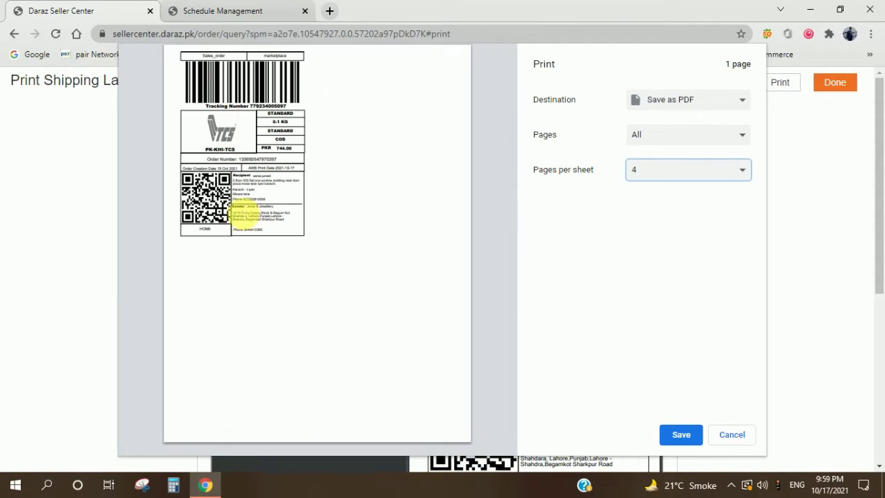
{"action": "left_click", "coordinate": [675, 431]}
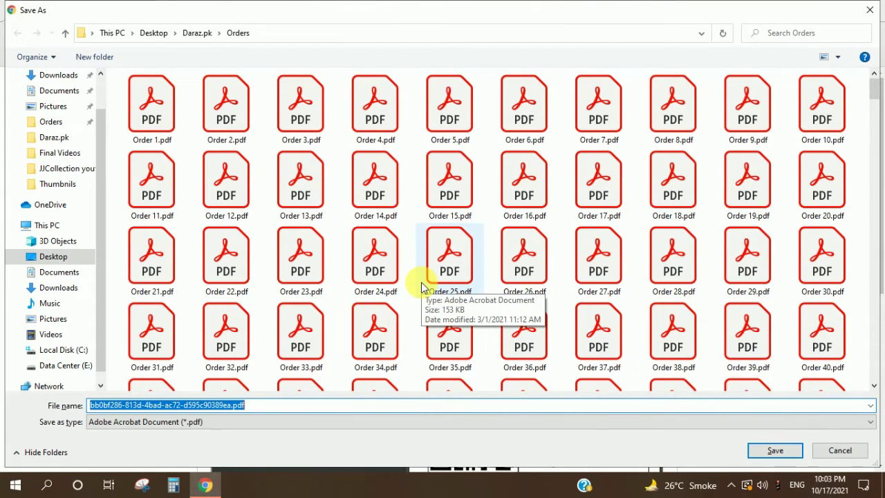
Save the label PDF as Order 620 in the Orders folder and close the shipping label page
{"action": "type", "text": "O"}
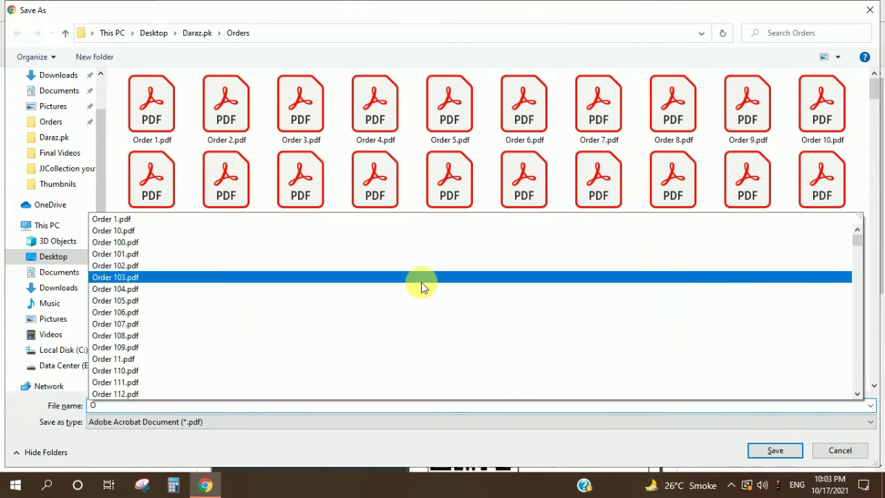
{"action": "type", "text": "rder "}
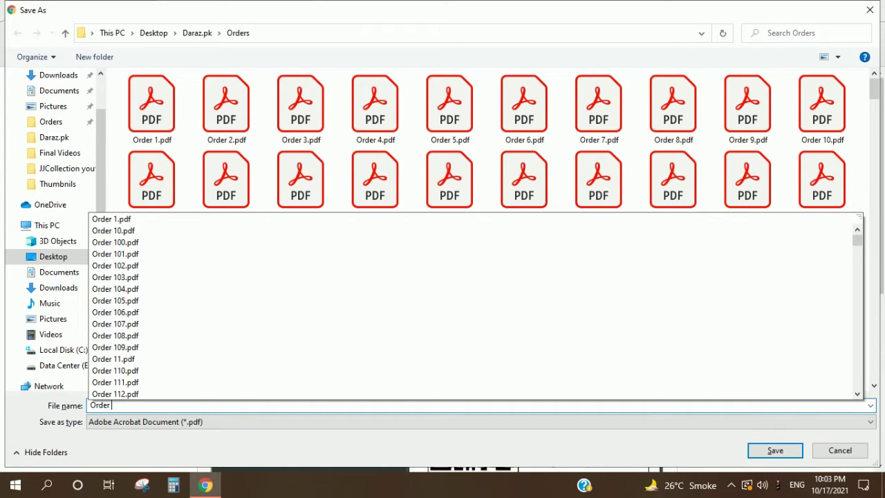
{"action": "type", "text": "6"}
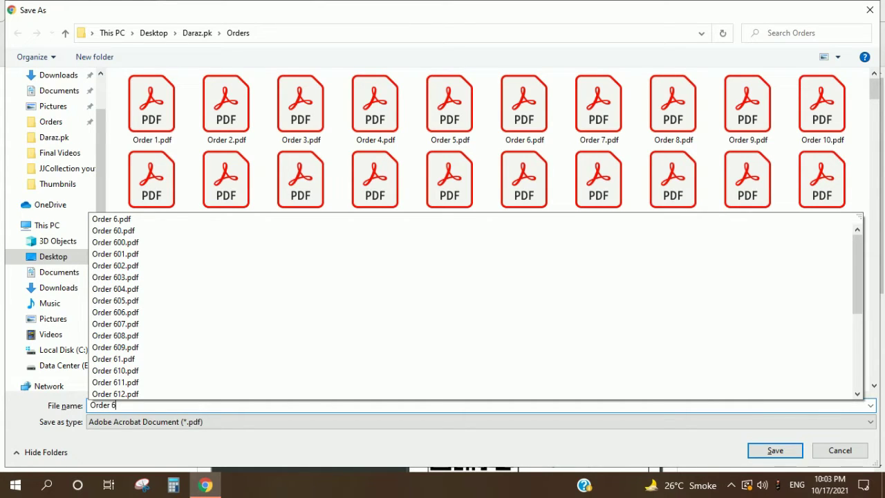
{"action": "type", "text": "1"}
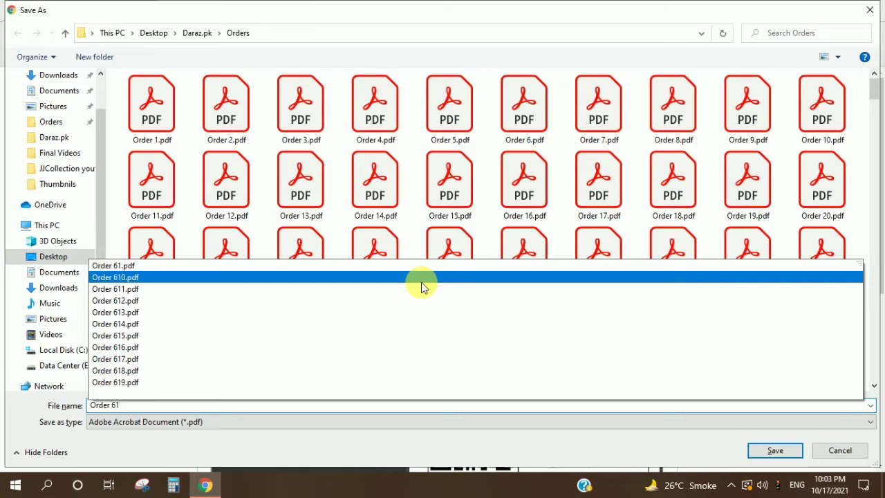
{"action": "key", "text": "BackSpace"}
{"action": "type", "text": "20"}
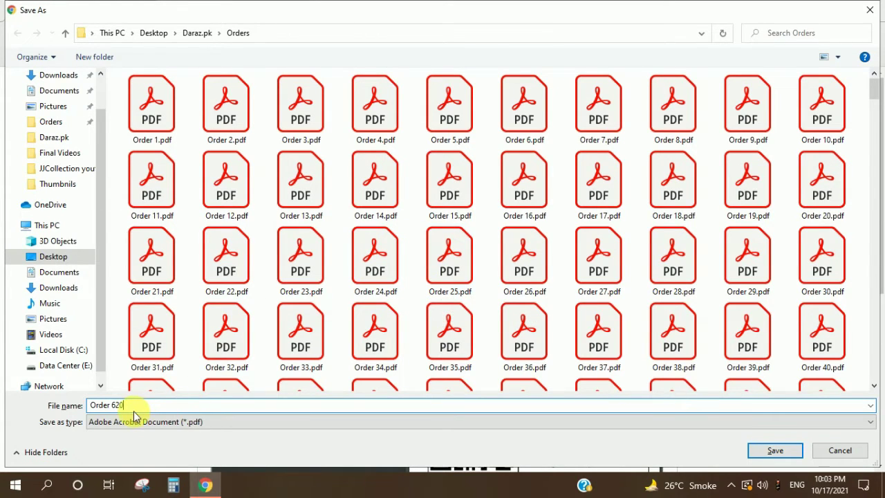
{"action": "left_click", "coordinate": [774, 451]}
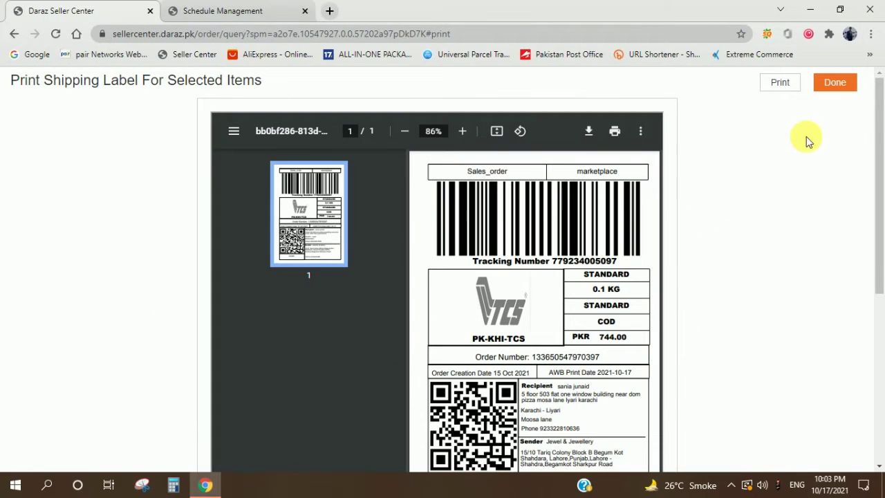
{"action": "left_click", "coordinate": [835, 83]}
Save invoice number I-620 for the pending order dated 15 Oct 2021 and mark the order as ready to ship
{"action": "scroll", "coordinate": [657, 266], "scroll_direction": "down", "scroll_amount": 2}
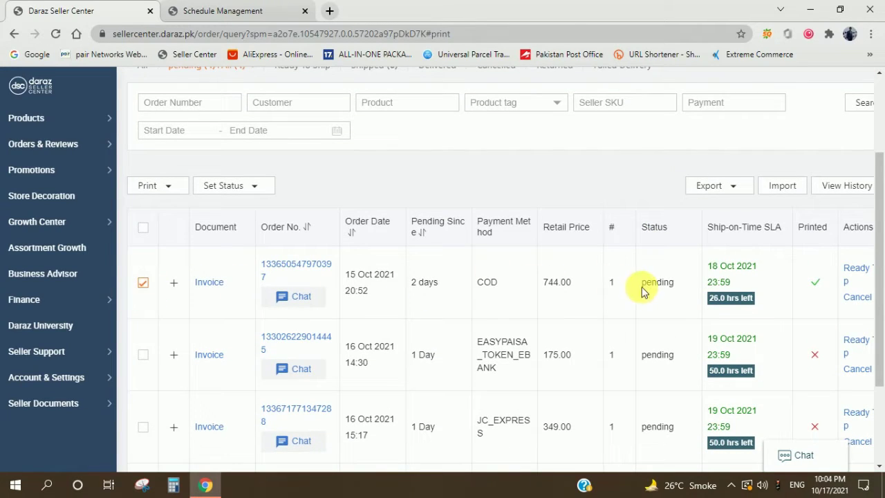
{"action": "scroll", "coordinate": [608, 284], "scroll_direction": "down", "scroll_amount": 1}
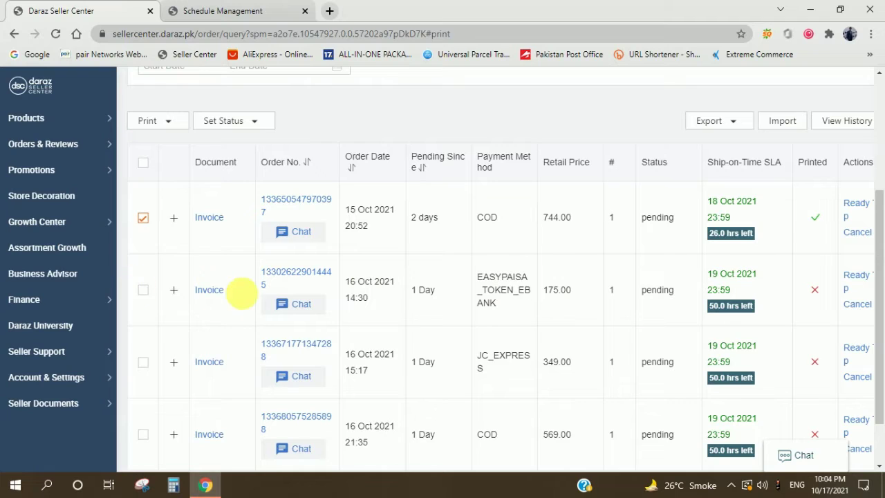
{"action": "scroll", "coordinate": [255, 294], "scroll_direction": "down", "scroll_amount": 1}
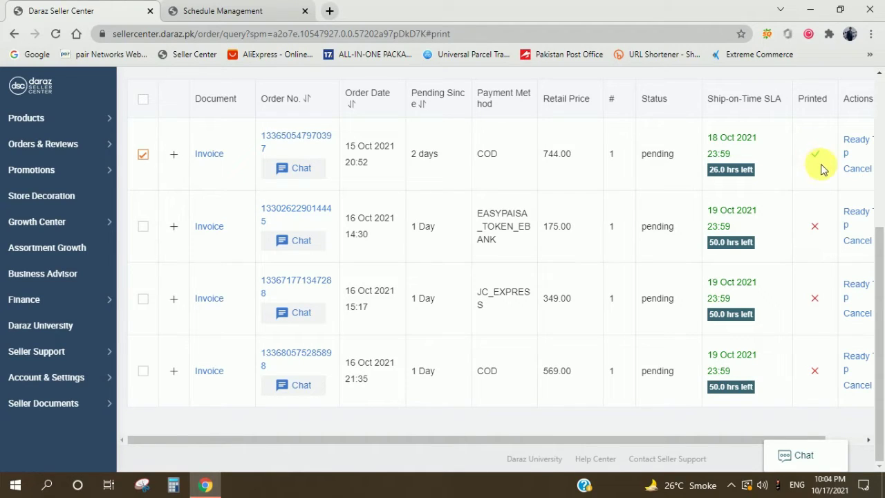
{"action": "scroll", "coordinate": [723, 228], "scroll_direction": "up", "scroll_amount": 3}
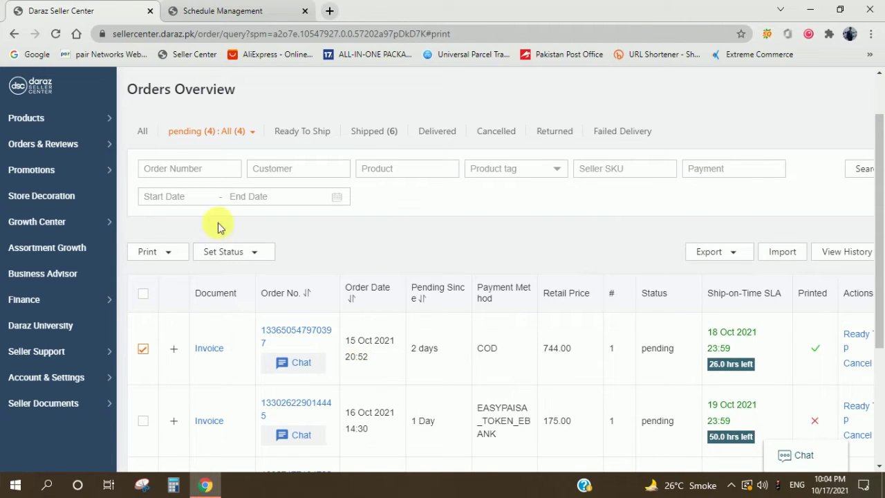
{"action": "left_click", "coordinate": [209, 132]}
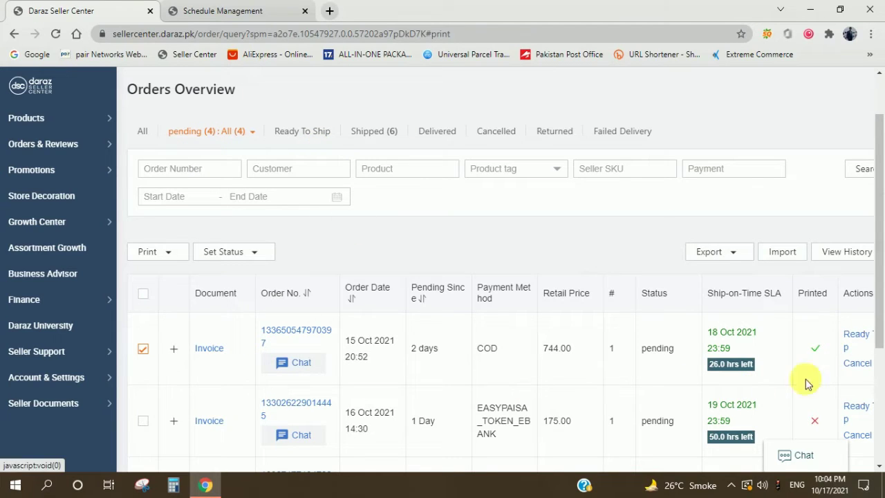
{"action": "left_click", "coordinate": [857, 339]}
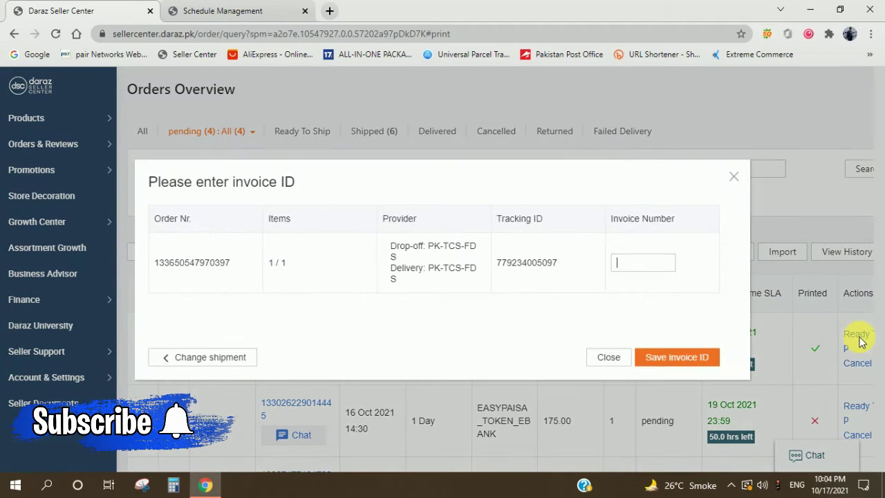
{"action": "left_click", "coordinate": [625, 262]}
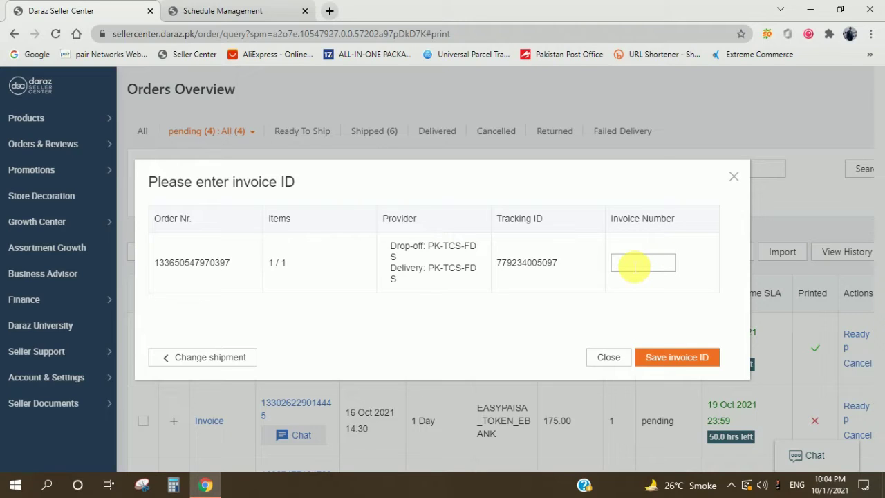
{"action": "type", "text": "I-620"}
{"action": "left_click", "coordinate": [678, 358]}
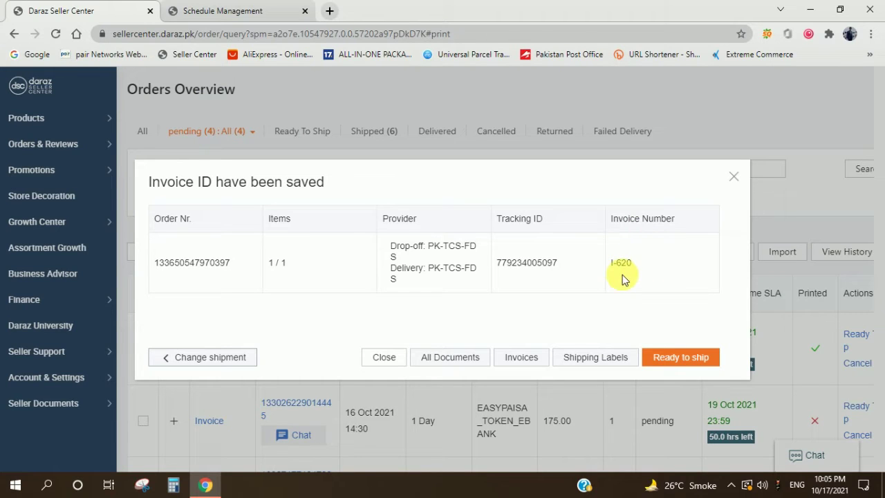
{"action": "left_click", "coordinate": [691, 360]}
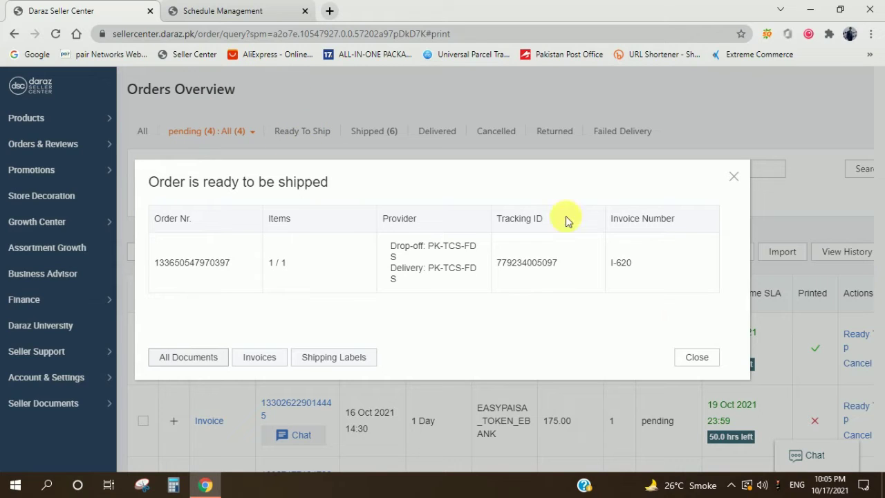
{"action": "left_click", "coordinate": [708, 364]}
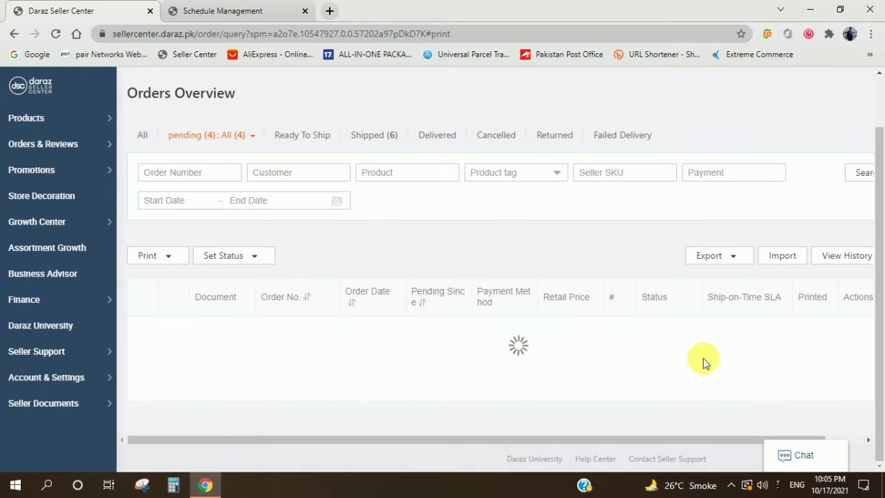
Review the remaining orders in the pending list
{"action": "left_click", "coordinate": [185, 136]}
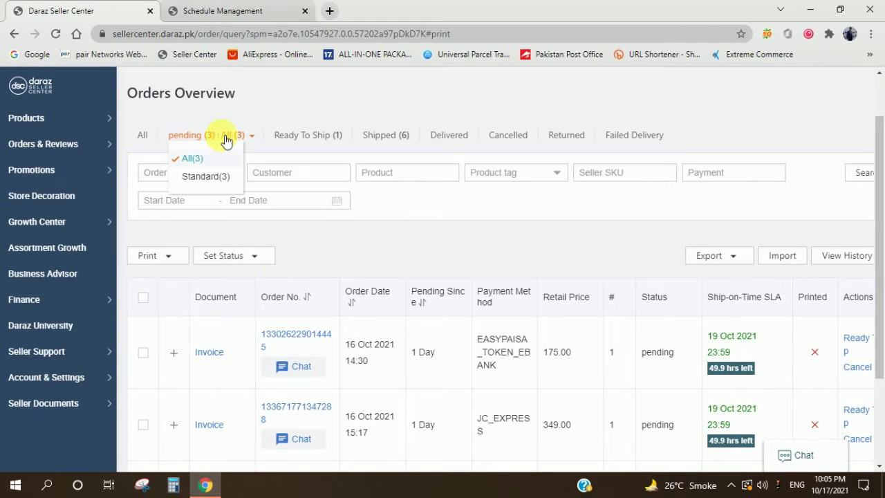
{"action": "scroll", "coordinate": [331, 294], "scroll_direction": "down", "scroll_amount": 2}
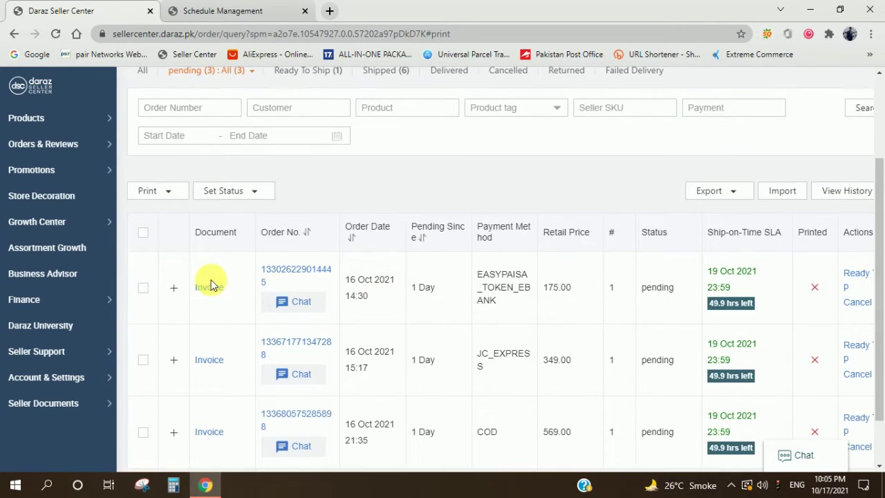
{"action": "scroll", "coordinate": [201, 275], "scroll_direction": "down", "scroll_amount": 1}
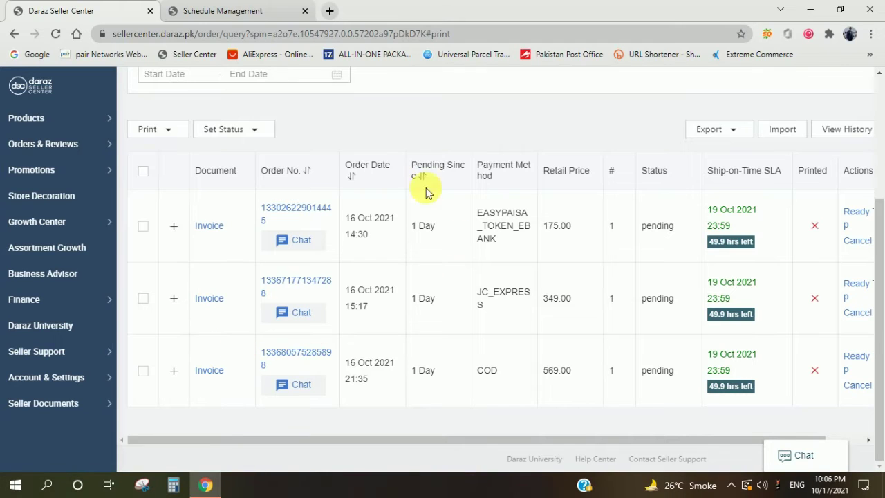
{"action": "scroll", "coordinate": [409, 351], "scroll_direction": "up", "scroll_amount": 4}
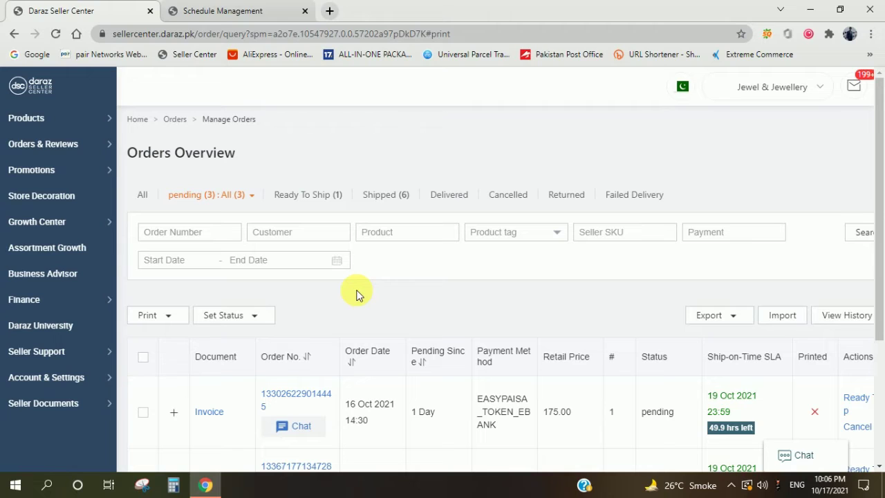
Switch to the Schedule Management page for drop-offs and set the number of dropoff packages to 10
{"action": "mouse_move", "coordinate": [40, 146]}
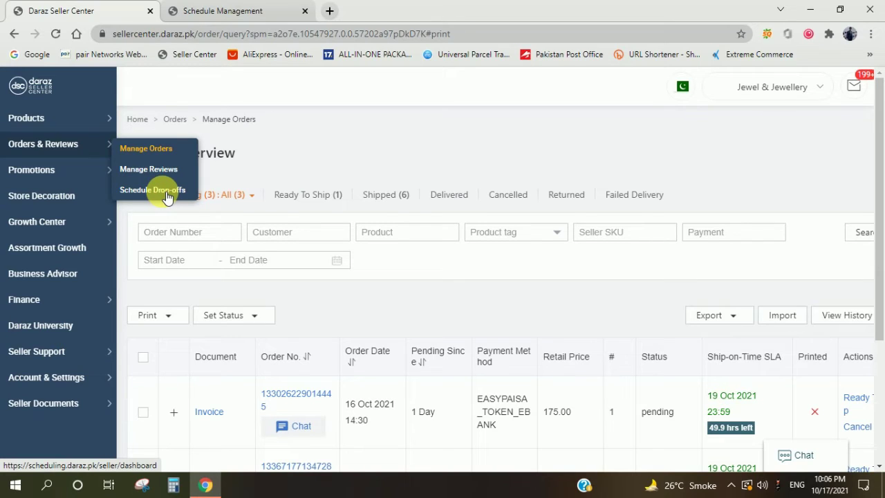
{"action": "left_click", "coordinate": [251, 10]}
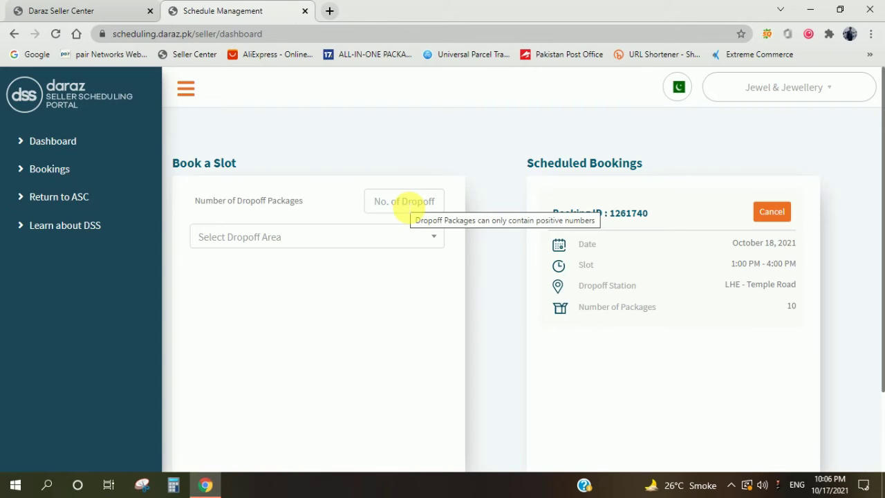
{"action": "left_click", "coordinate": [408, 206]}
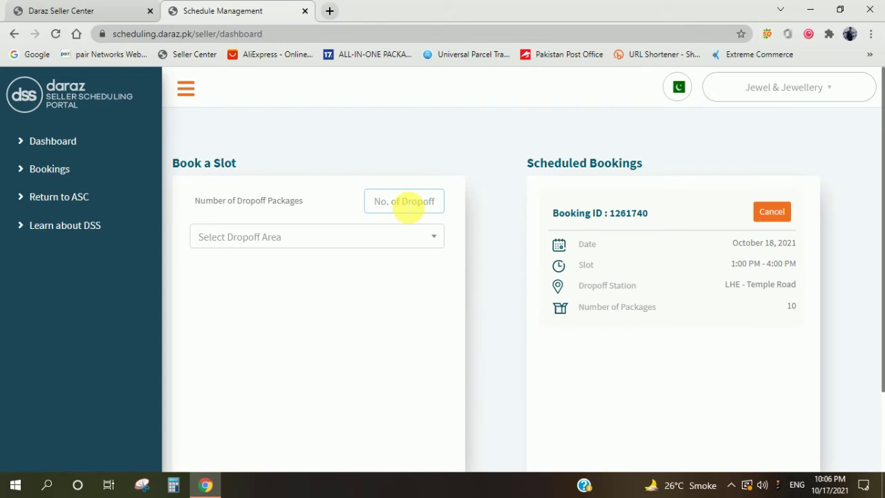
{"action": "type", "text": "10"}
{"action": "left_click", "coordinate": [395, 334]}
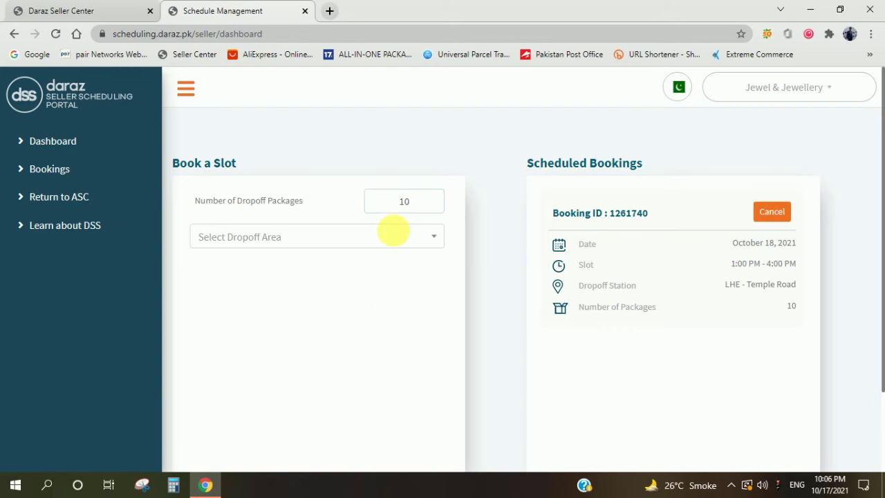
Choose LHE - Hall Road Zone as the dropoff area and check its slot availability
{"action": "left_click", "coordinate": [432, 239]}
{"action": "scroll", "coordinate": [294, 315], "scroll_direction": "down", "scroll_amount": 1}
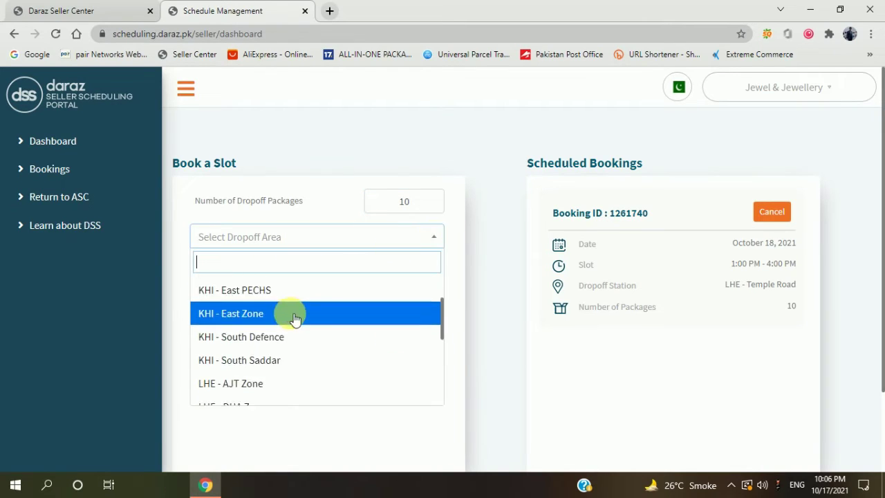
{"action": "scroll", "coordinate": [292, 319], "scroll_direction": "down", "scroll_amount": 1}
{"action": "scroll", "coordinate": [284, 330], "scroll_direction": "down", "scroll_amount": 1}
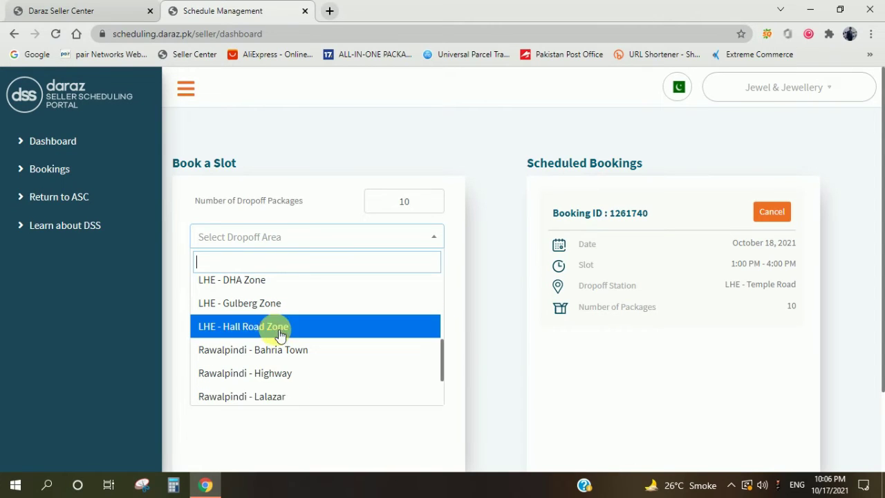
{"action": "left_click", "coordinate": [280, 334]}
{"action": "scroll", "coordinate": [443, 328], "scroll_direction": "down", "scroll_amount": 1}
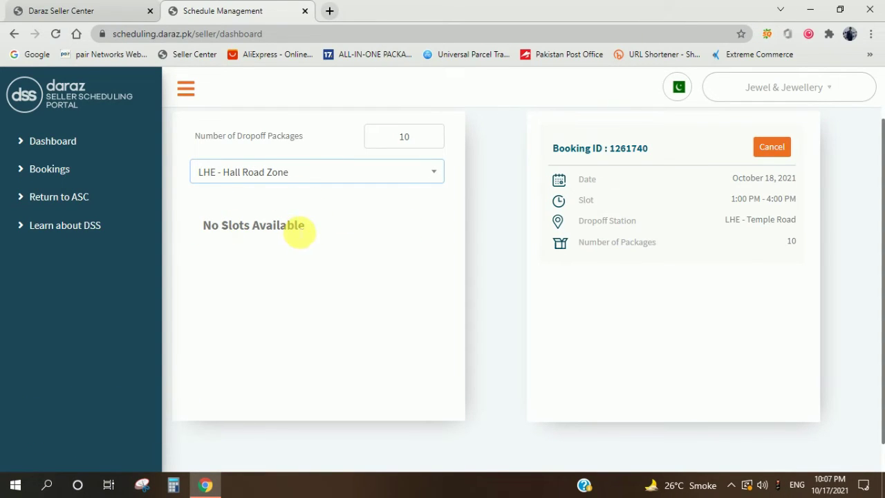
{"action": "scroll", "coordinate": [337, 242], "scroll_direction": "up", "scroll_amount": 1}
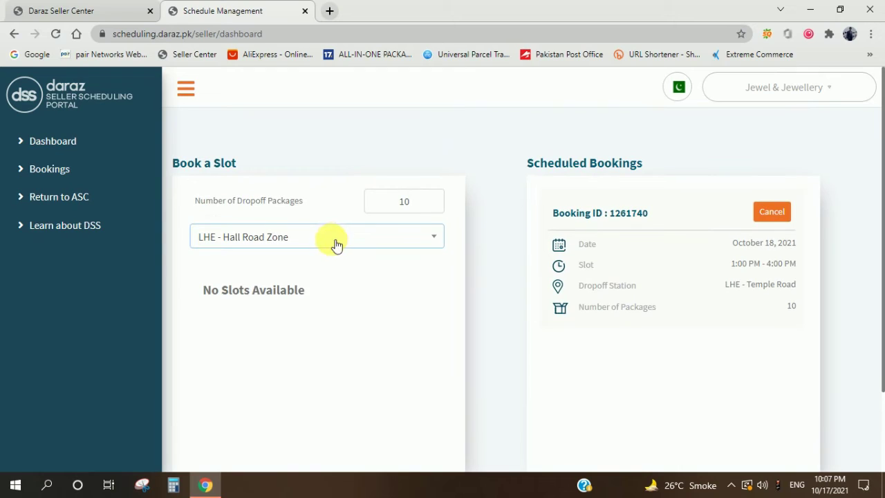
Examine the booking ID and details of the existing scheduled booking
{"action": "left_click", "coordinate": [374, 276]}
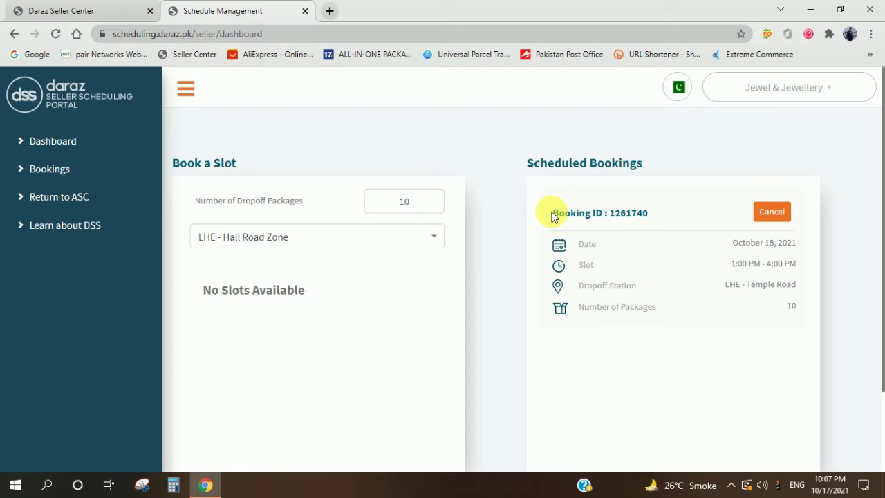
{"action": "left_click_drag", "start_coordinate": [562, 213], "coordinate": [642, 211]}
{"action": "left_click", "coordinate": [621, 234]}
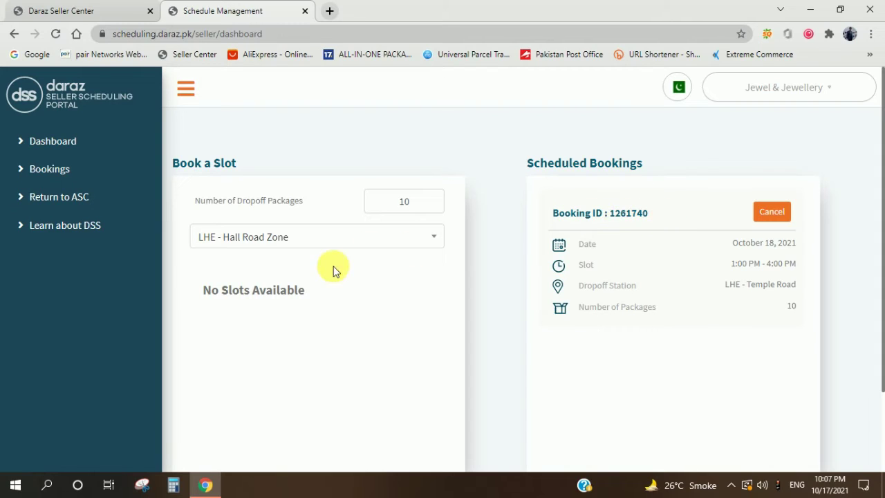